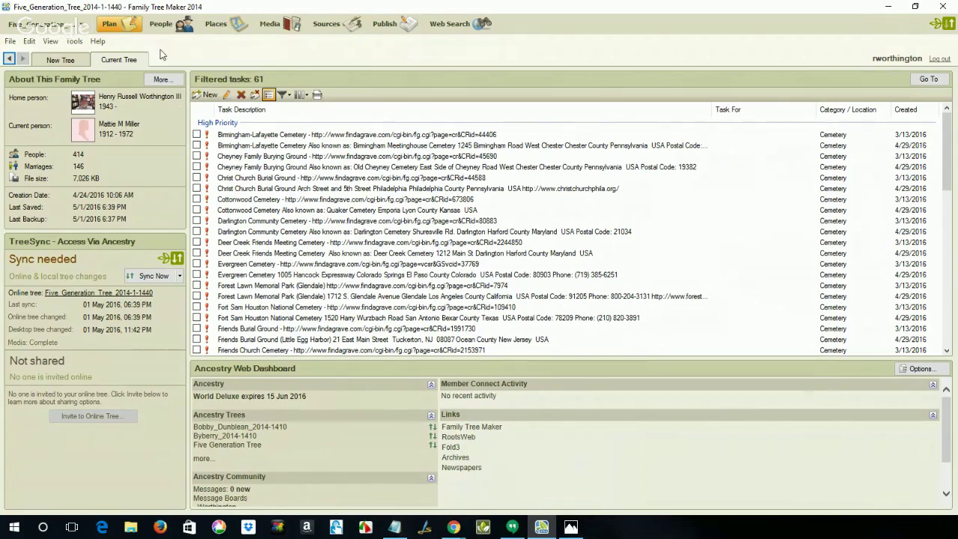
# Step: Select the last person in the People index and start a new web search for that person
pyautogui.click(160, 26)
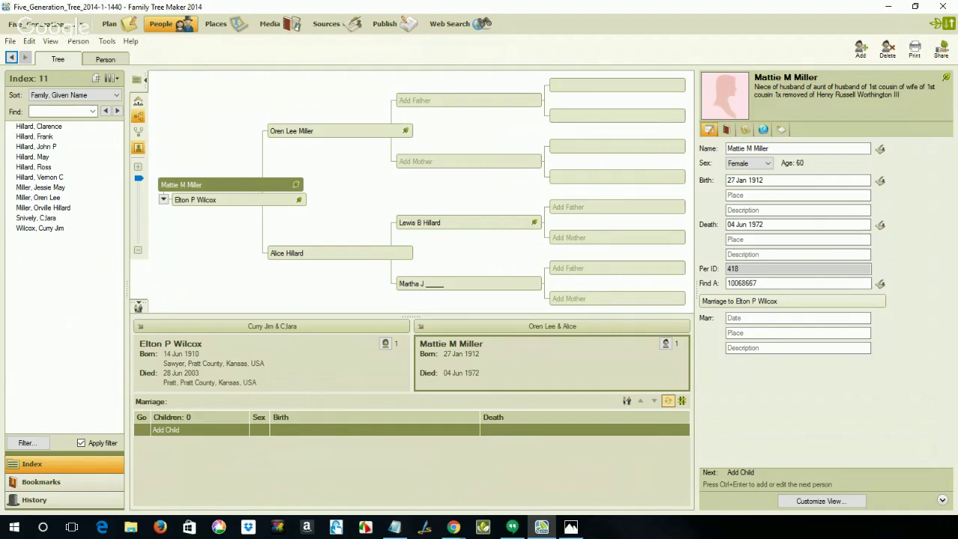
pyautogui.hotkey('alt', 'Tab')
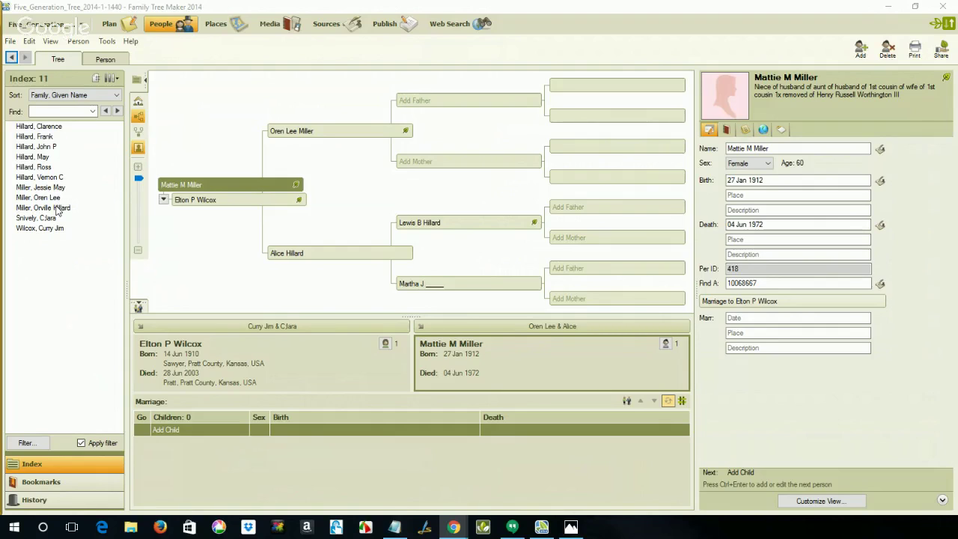
pyautogui.click(63, 229)
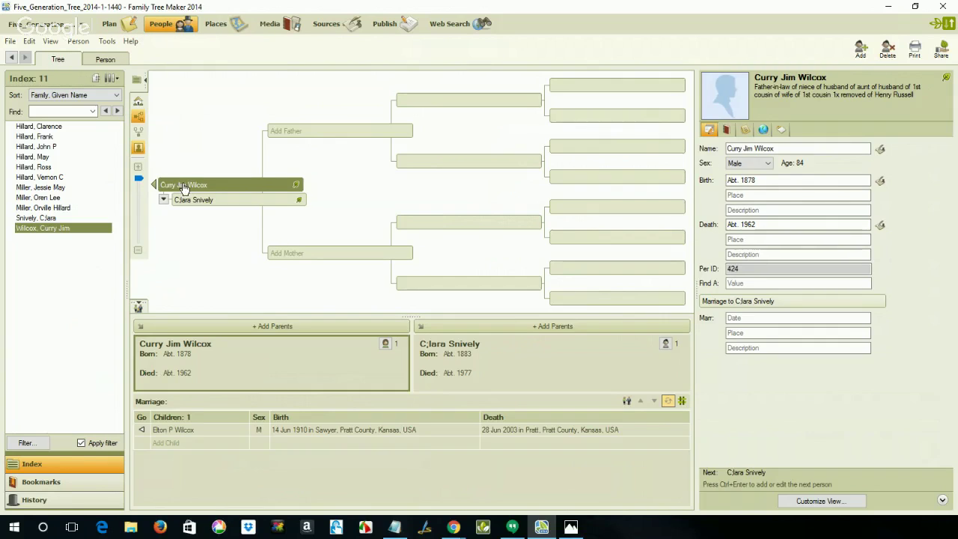
pyautogui.moveTo(183, 188)
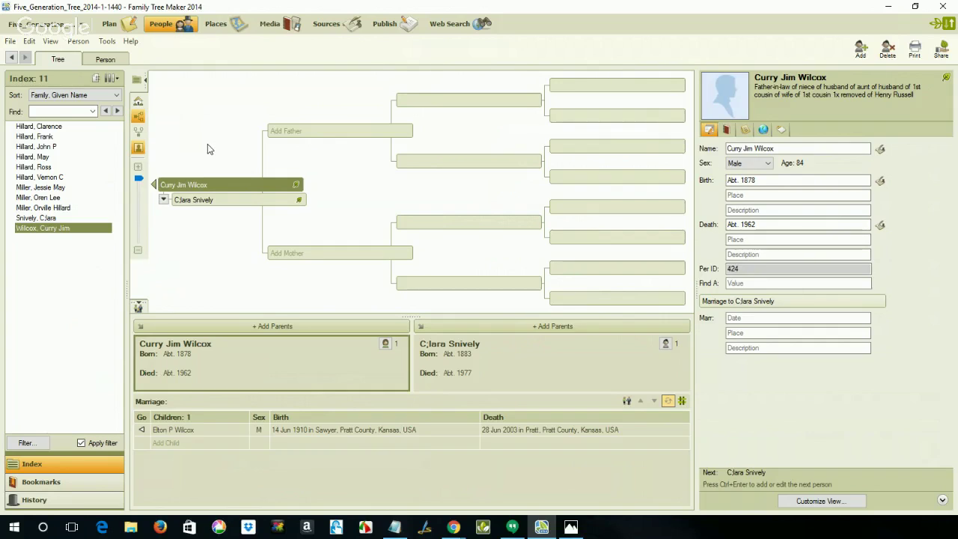
pyautogui.click(447, 24)
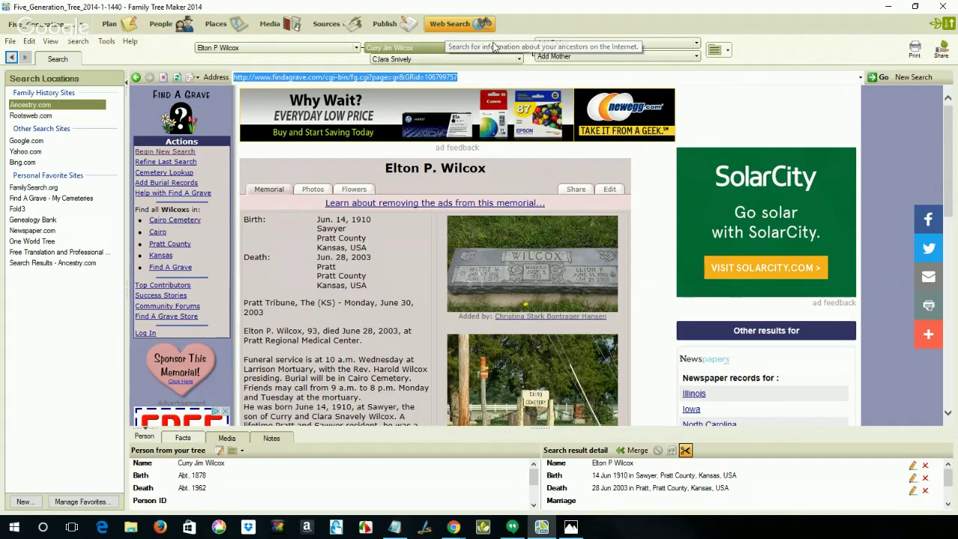
pyautogui.click(907, 78)
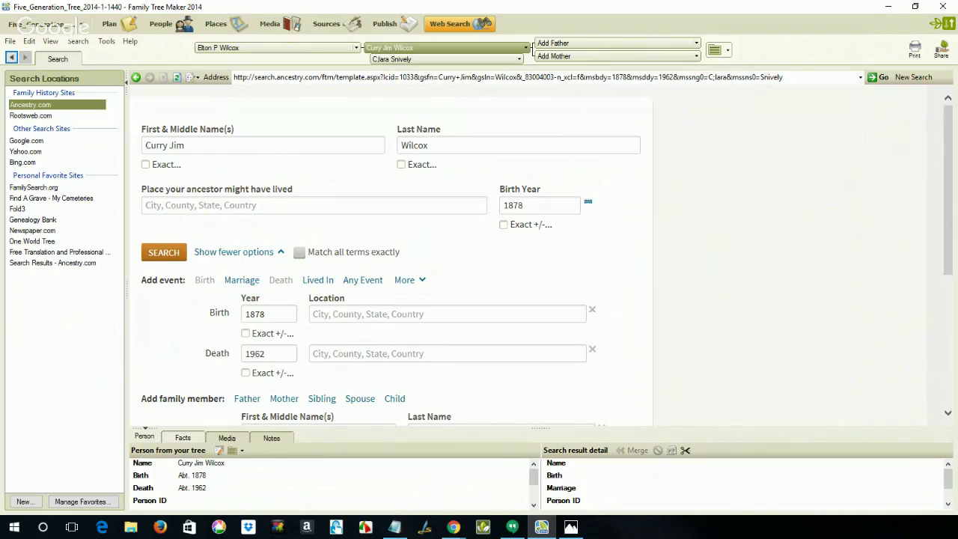
# Step: Switch to the Chrome window showing the person's Find A Grave memorial and copy its web address
pyautogui.moveTo(0, 46); pyautogui.dragTo(80, 18)
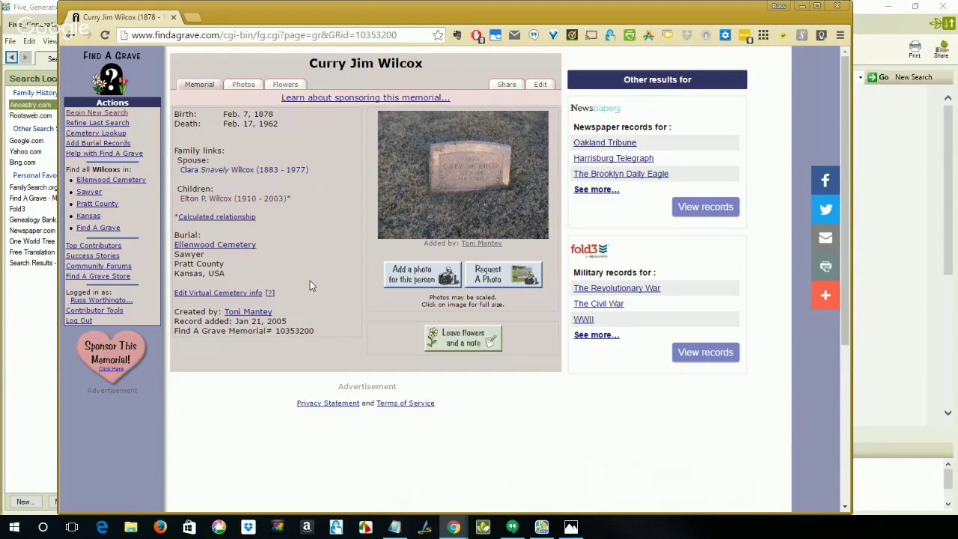
pyautogui.click(408, 35)
pyautogui.hotkey('ctrl', 'c')
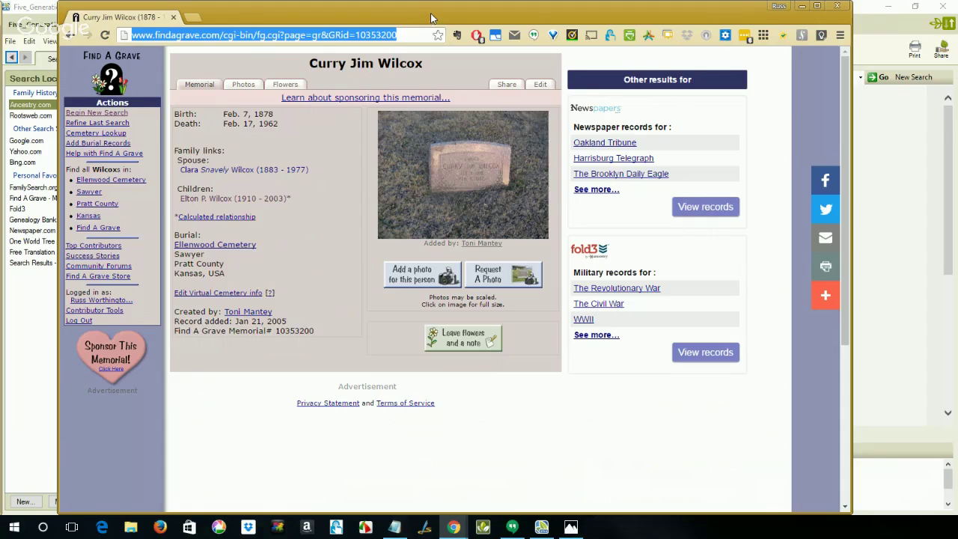
pyautogui.moveTo(430, 17); pyautogui.dragTo(148, 41)
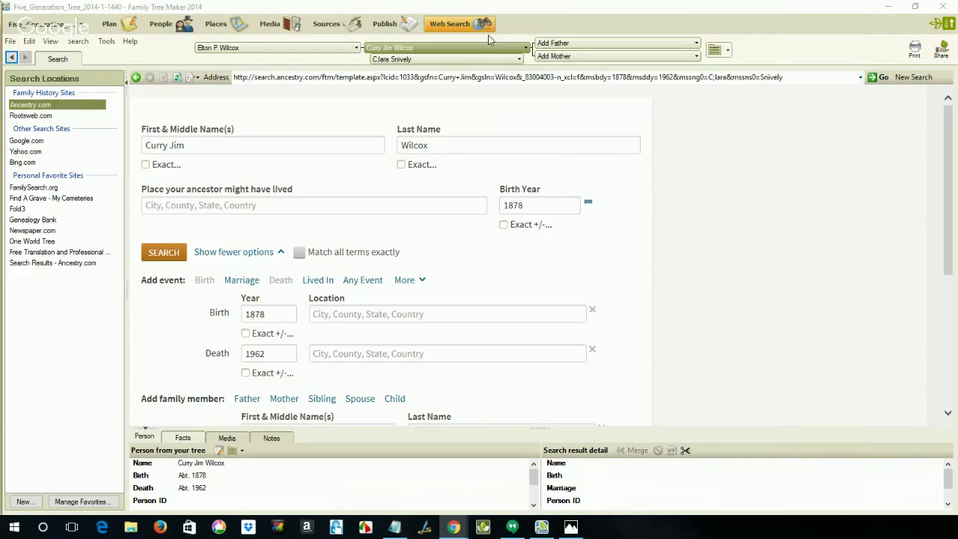
# Step: Load the copied Find A Grave memorial address in Family Tree Maker's web search browser
pyautogui.click(483, 77)
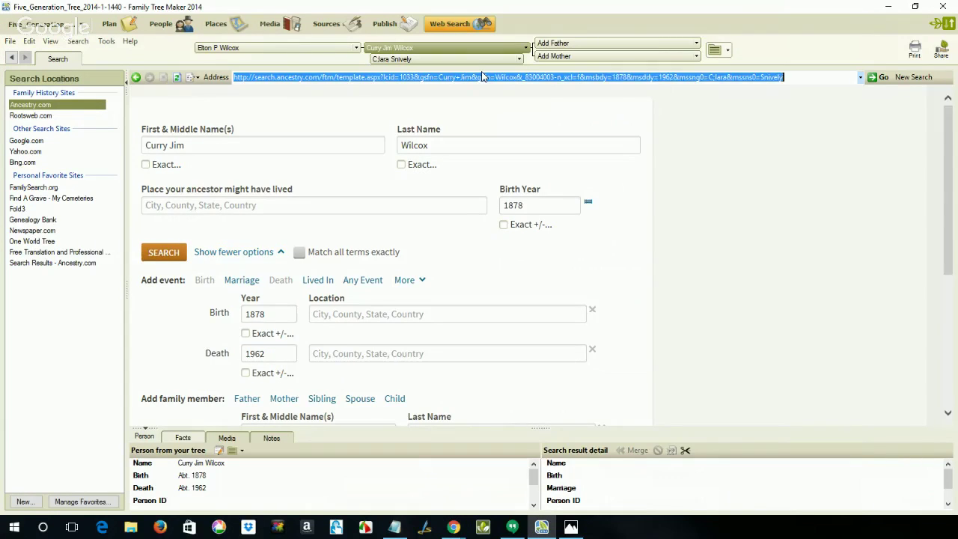
pyautogui.hotkey('ctrl', 'v')
pyautogui.press('Return')
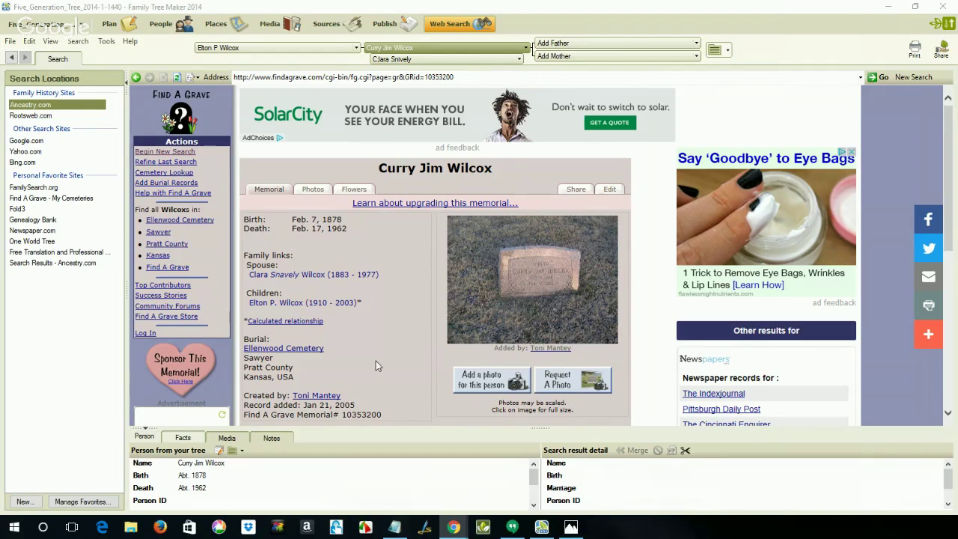
# Step: Turn on web clipping and insert the full name from the memorial heading as the Name fact
pyautogui.click(687, 453)
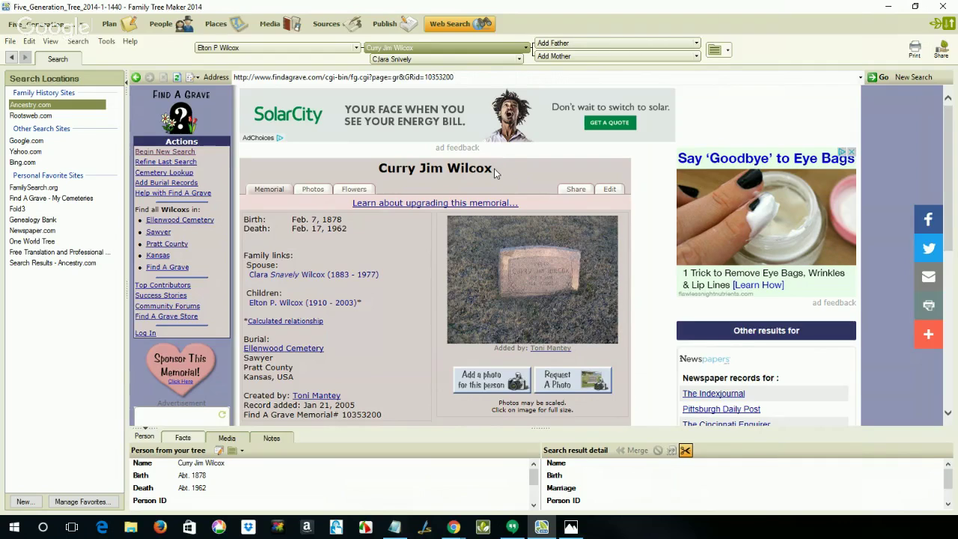
pyautogui.moveTo(494, 168); pyautogui.dragTo(378, 171)
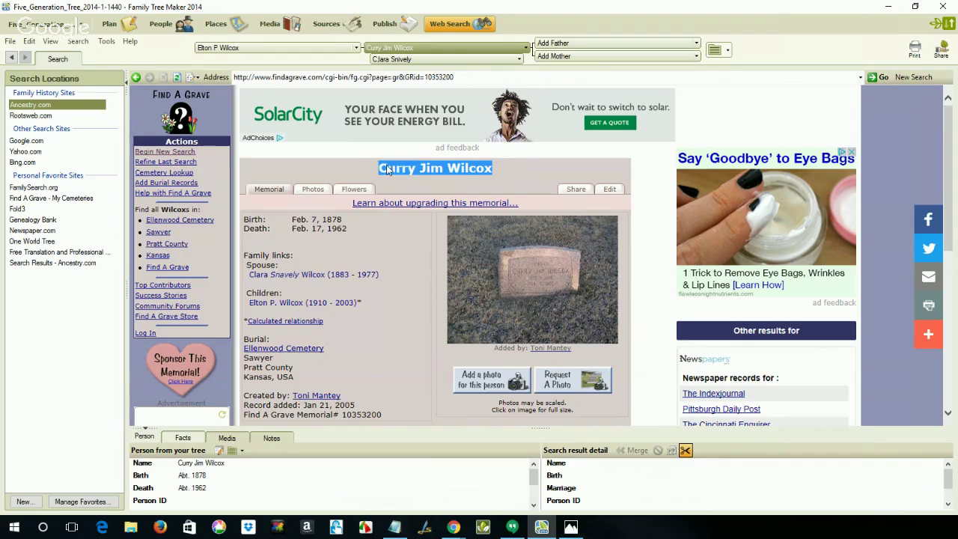
pyautogui.rightClick(387, 171)
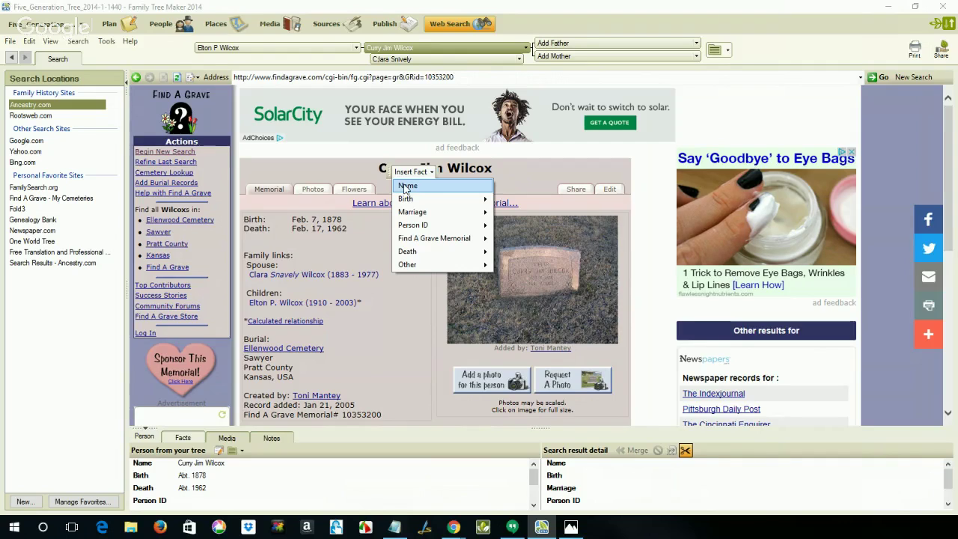
pyautogui.click(405, 188)
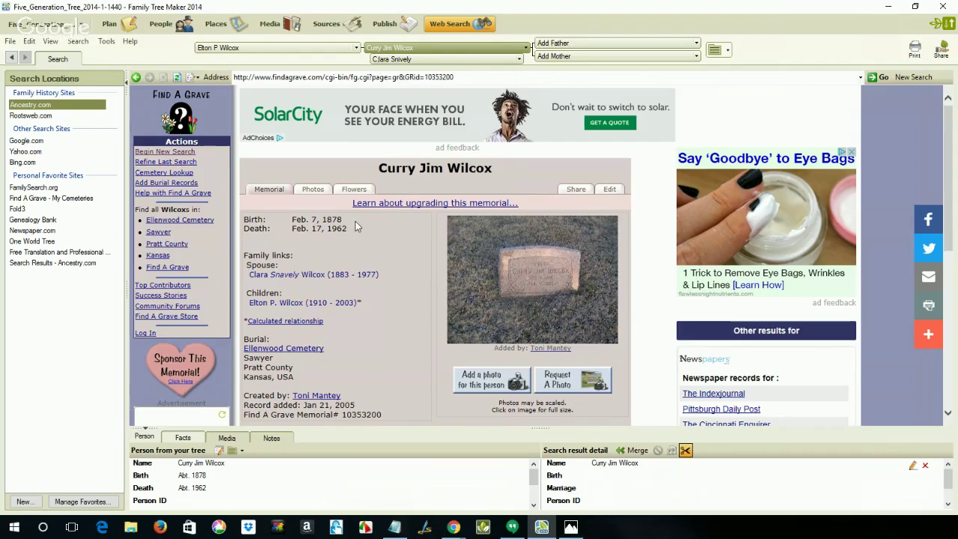
# Step: Clip the memorial's birth and death dates into the Date of the Birth and Death facts
pyautogui.moveTo(344, 220); pyautogui.dragTo(297, 223)
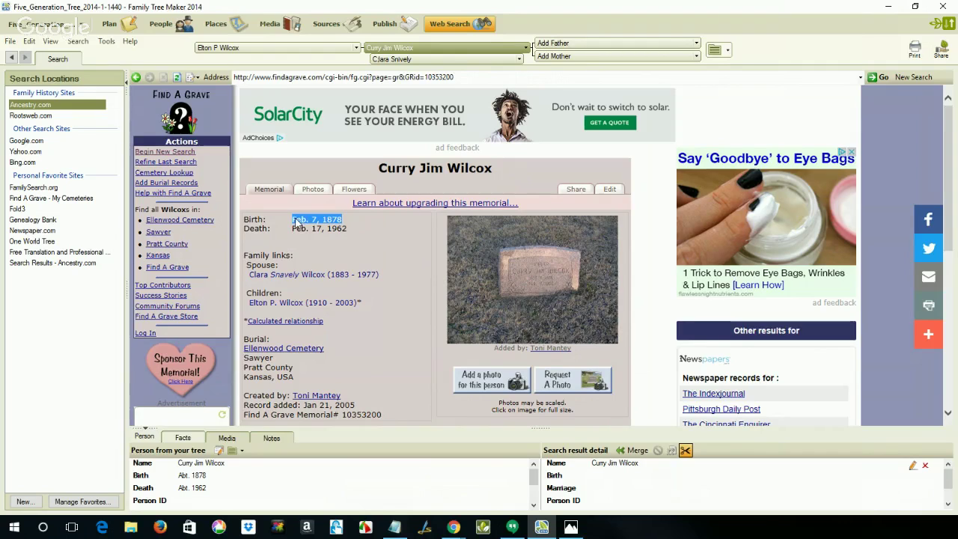
pyautogui.rightClick(297, 223)
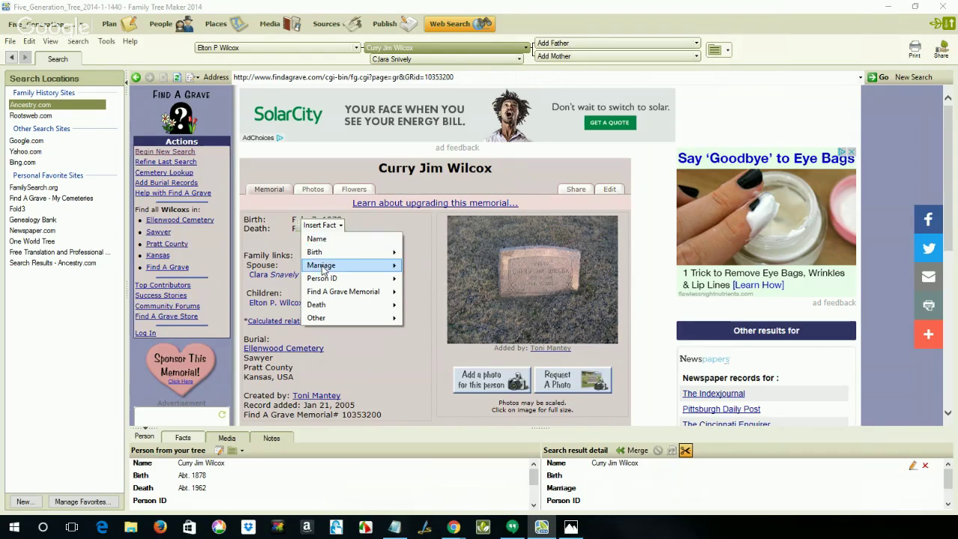
pyautogui.moveTo(325, 255)
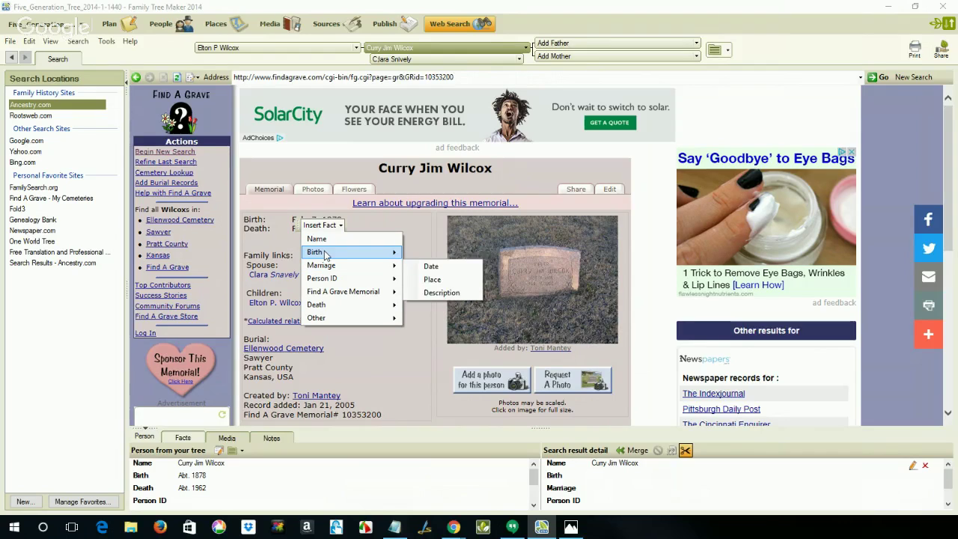
pyautogui.click(431, 254)
pyautogui.moveTo(347, 228); pyautogui.dragTo(294, 230)
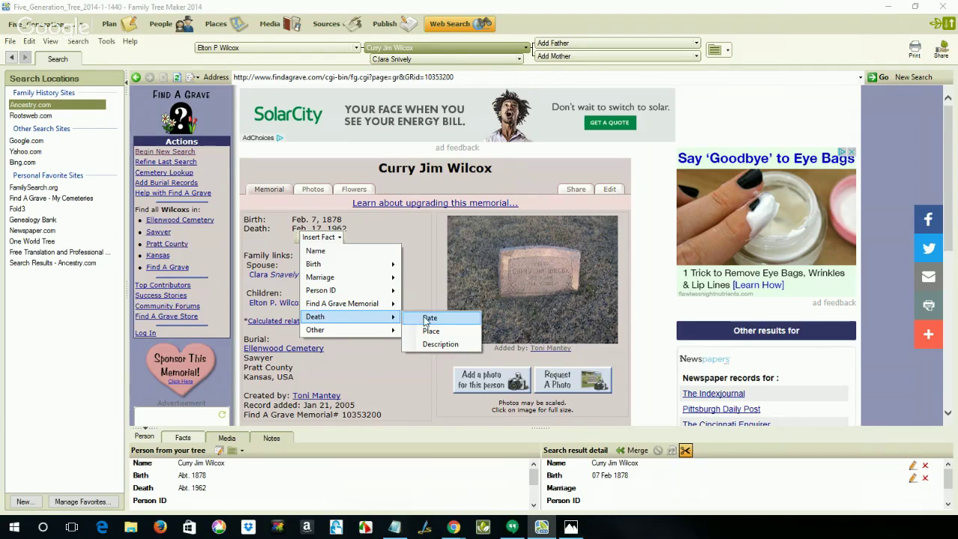
pyautogui.click(429, 306)
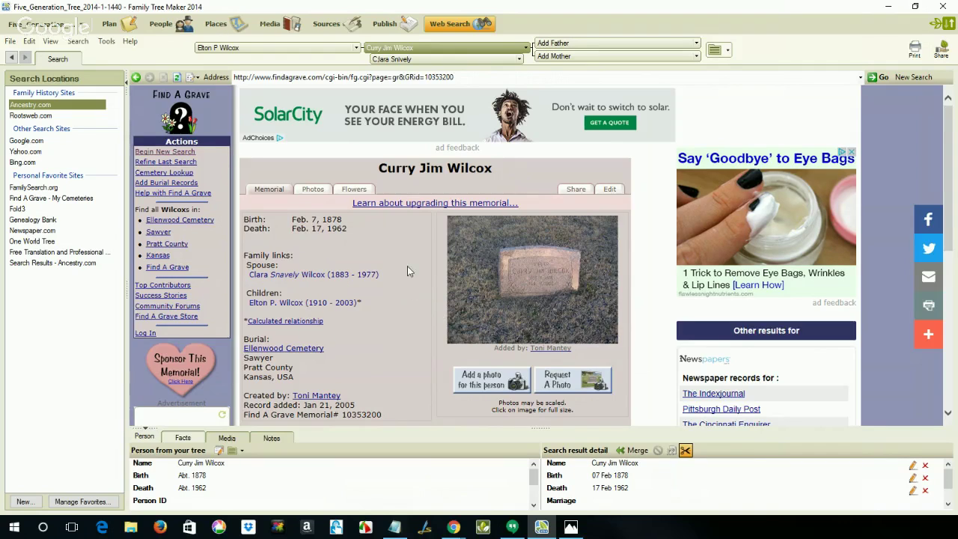
# Step: Clip the Find A Grave memorial number into the Description of the Find A Grave Memorial fact and check the entry
pyautogui.scroll(-1, 407, 266)
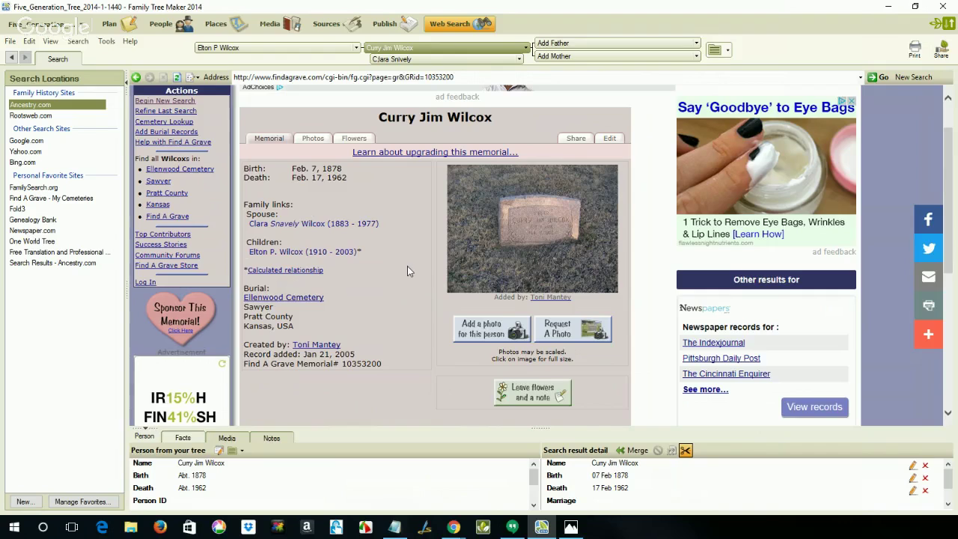
pyautogui.scroll(-1, 407, 271)
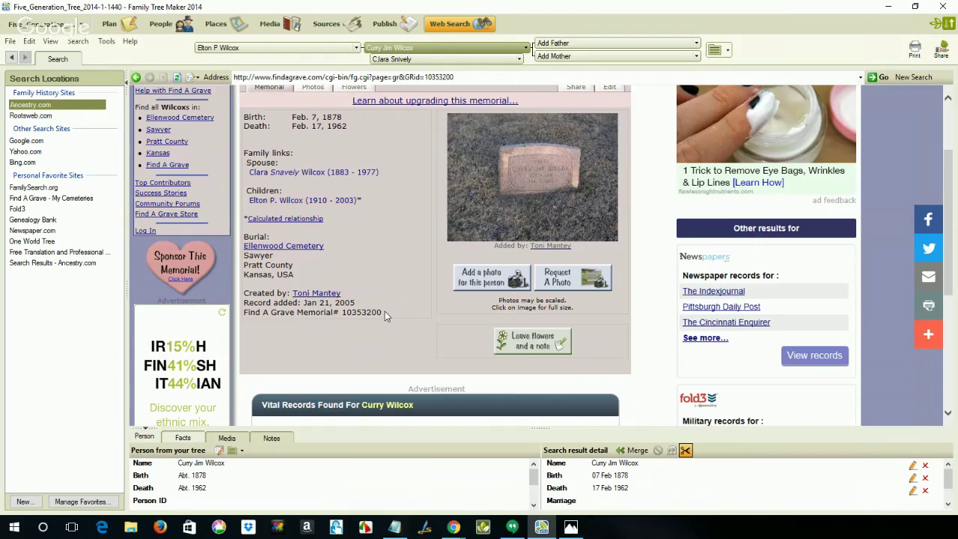
pyautogui.moveTo(375, 313); pyautogui.dragTo(348, 313)
pyautogui.rightClick(345, 317)
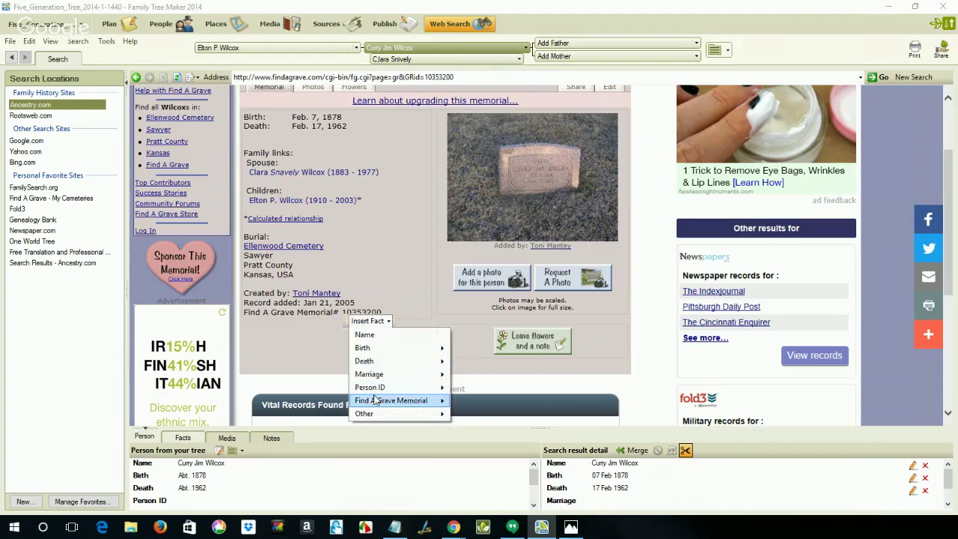
pyautogui.moveTo(375, 400)
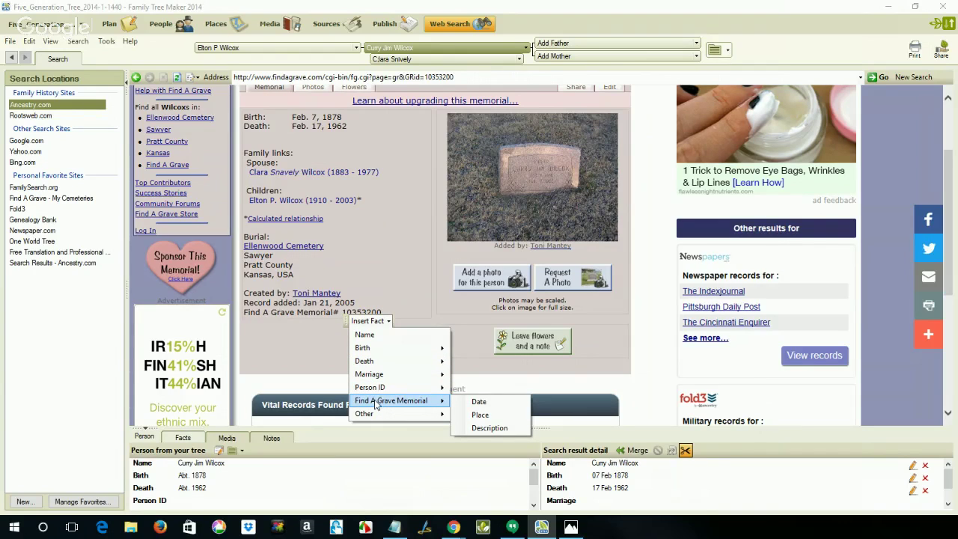
pyautogui.click(489, 428)
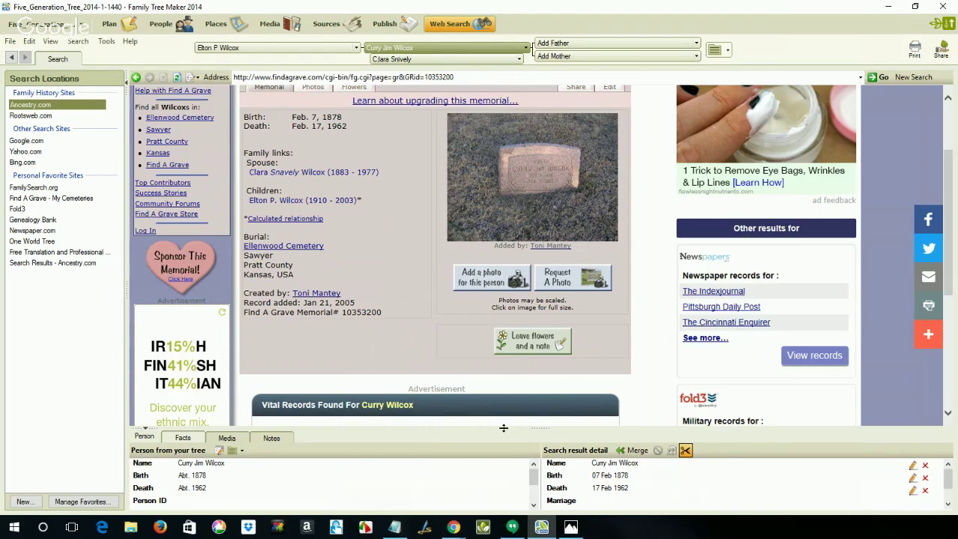
pyautogui.scroll(-1, 670, 485)
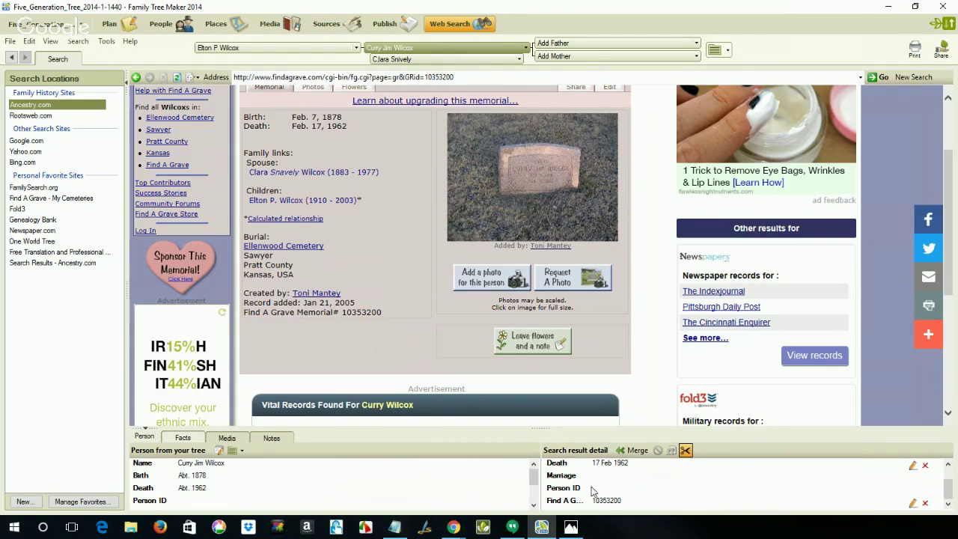
pyautogui.scroll(1, 698, 487)
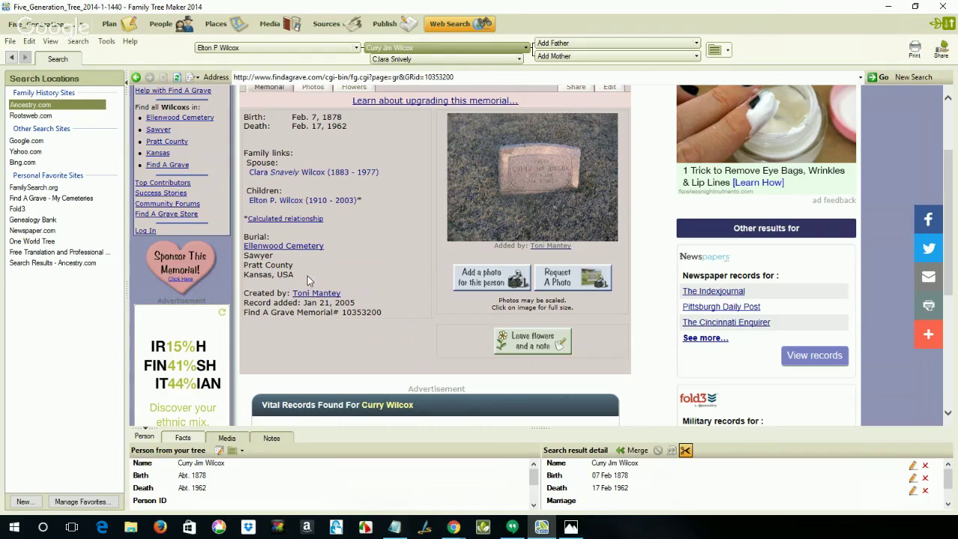
# Step: Clip the burial location, from Ellenwood Cemetery through Kansas, USA, into the Place of a new Burial fact
pyautogui.moveTo(297, 275); pyautogui.dragTo(242, 255)
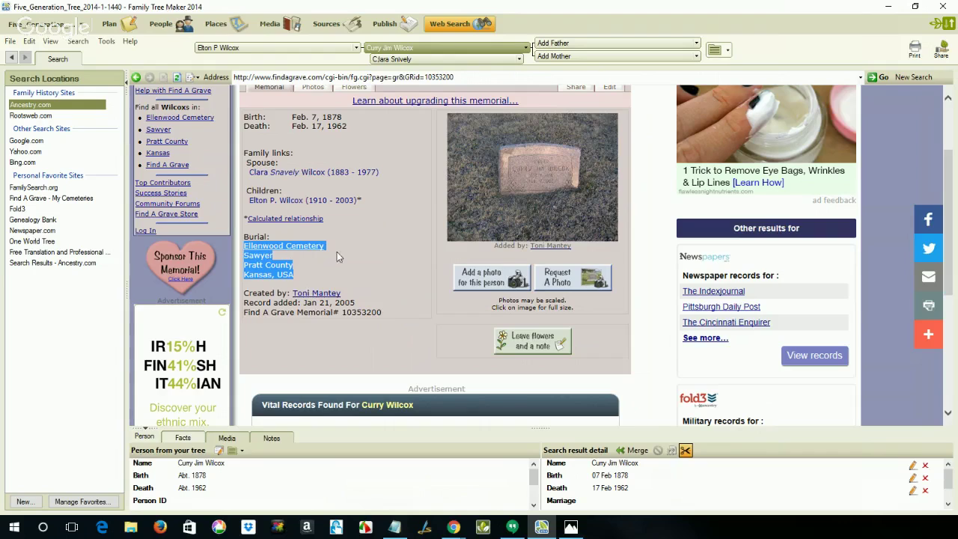
pyautogui.click(304, 281)
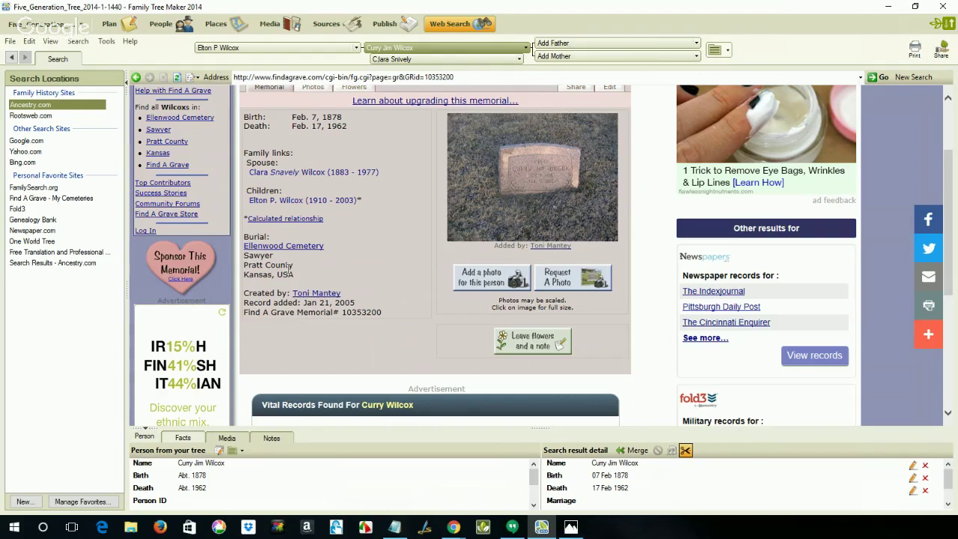
pyautogui.moveTo(265, 264); pyautogui.dragTo(250, 249)
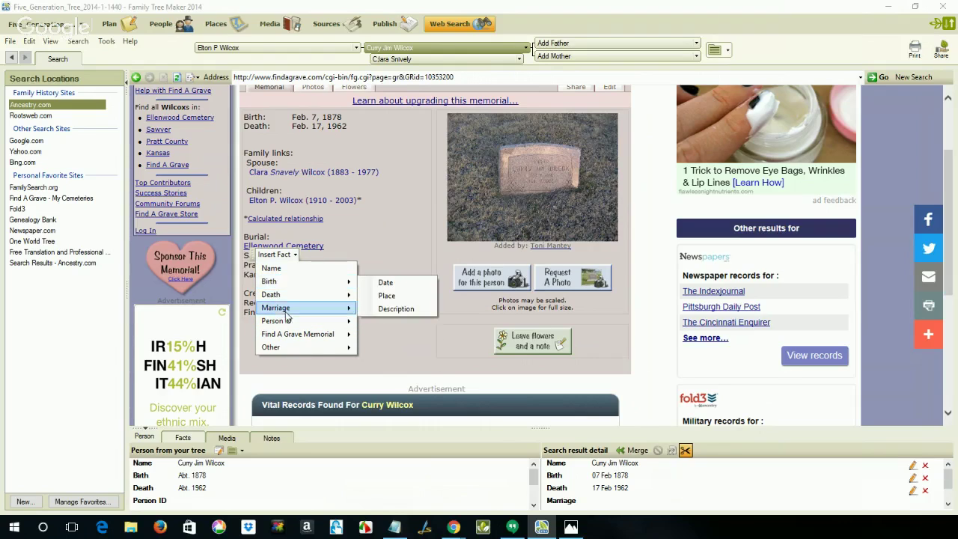
pyautogui.moveTo(274, 351)
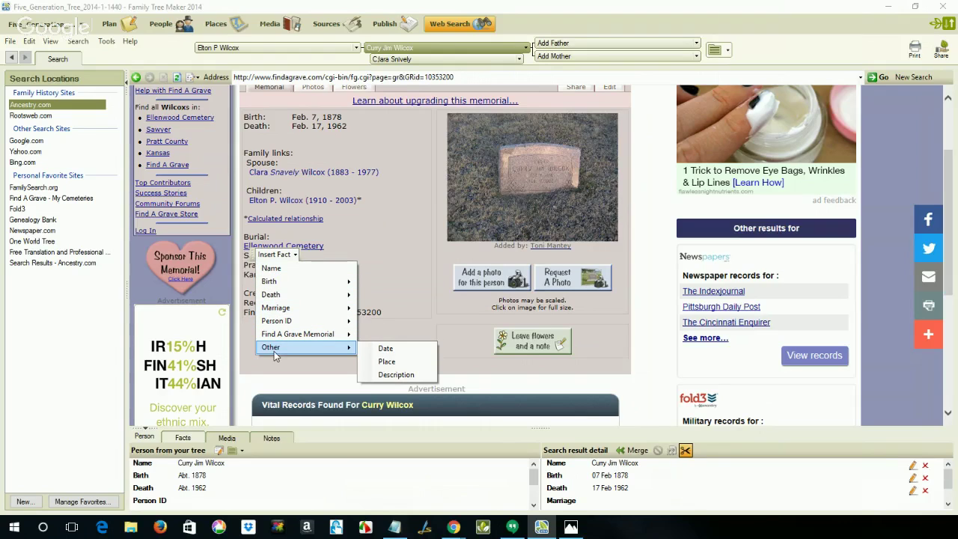
pyautogui.click(399, 361)
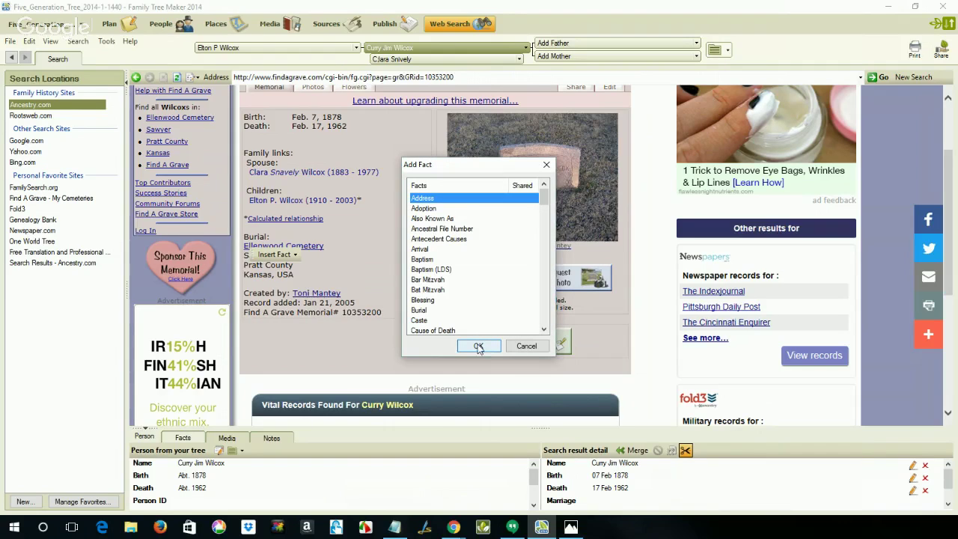
pyautogui.click(424, 310)
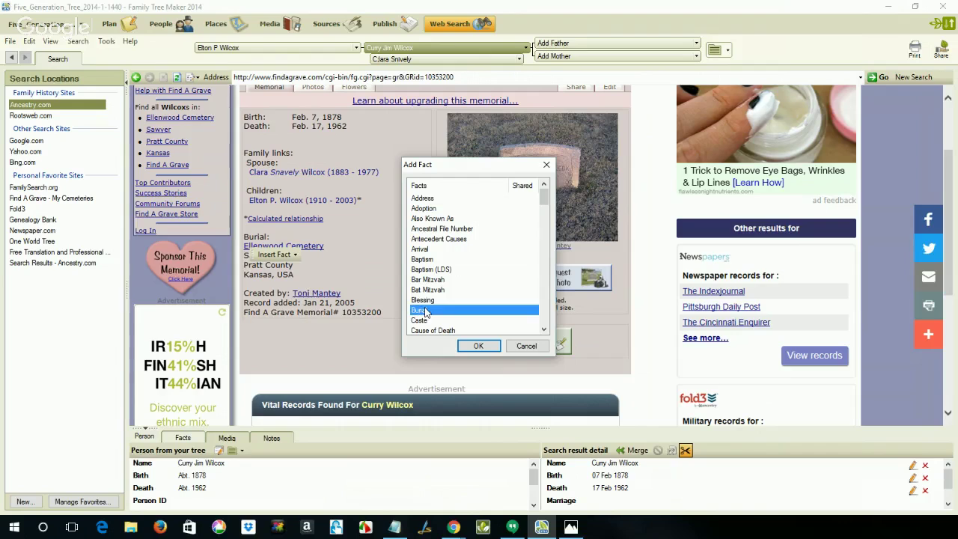
pyautogui.click(479, 348)
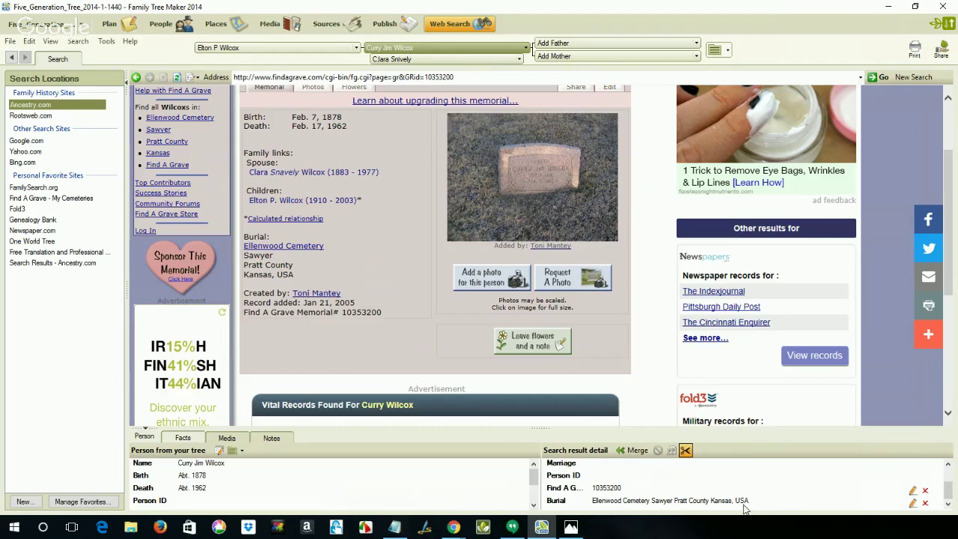
# Step: Add the missing commas to the Burial fact's Place so it reads "Ellenwood Cemetery, Sawyer, Pratt County, Kansas, USA"
pyautogui.click(913, 504)
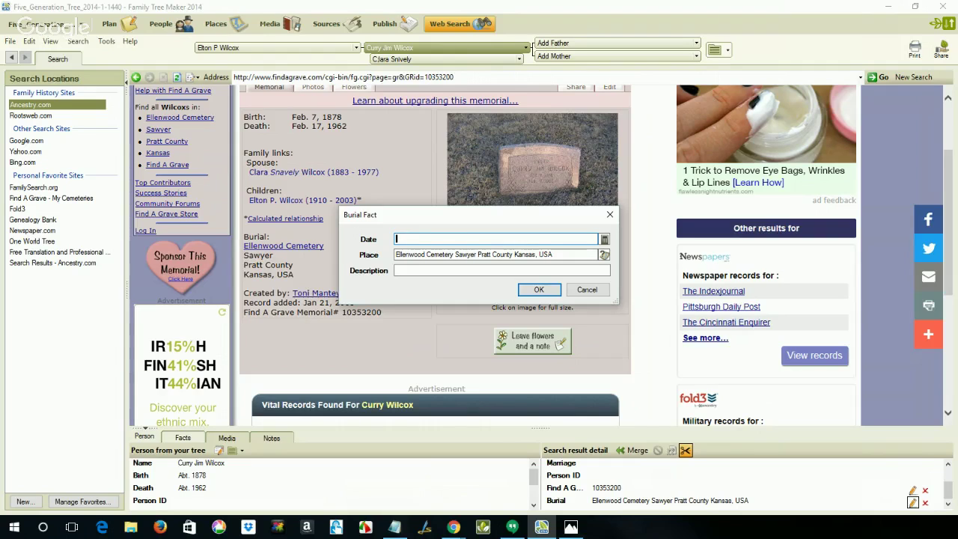
pyautogui.click(453, 255)
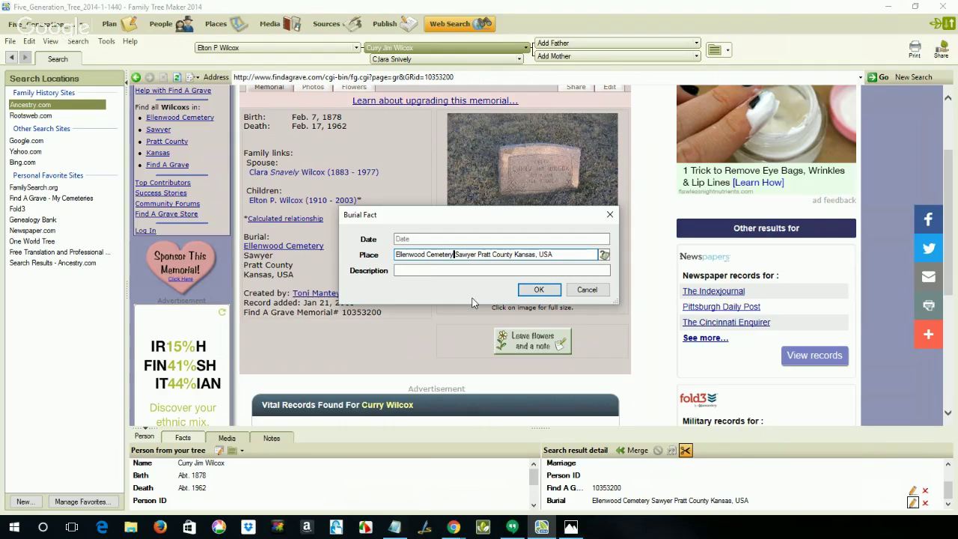
pyautogui.write(',')
pyautogui.press('Right')
pyautogui.press('Right')
pyautogui.press('Right')
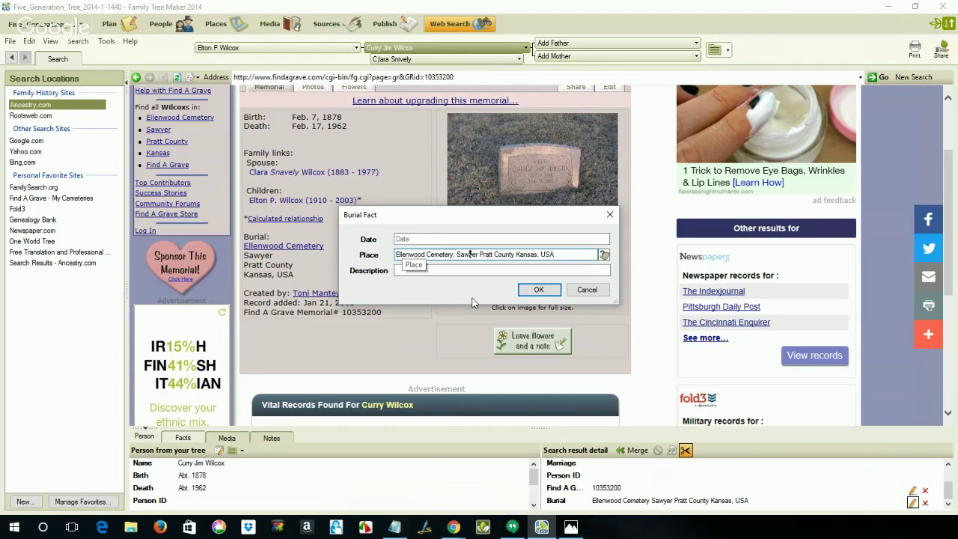
pyautogui.press('Right')
pyautogui.press('Right')
pyautogui.press('Right')
pyautogui.write(',')
pyautogui.press('Right')
pyautogui.press('Right')
pyautogui.press('Right')
pyautogui.press('Right')
pyautogui.press('Right')
pyautogui.press('Right')
pyautogui.press('Right')
pyautogui.press('Right')
pyautogui.press('Right')
pyautogui.press('Right')
pyautogui.press('Right')
pyautogui.press('Right')
pyautogui.write(',')
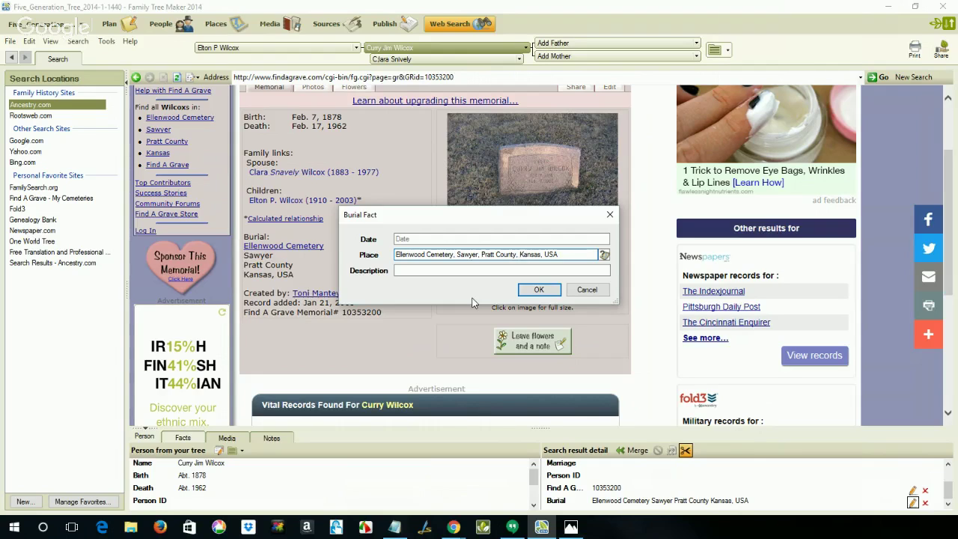
pyautogui.click(548, 291)
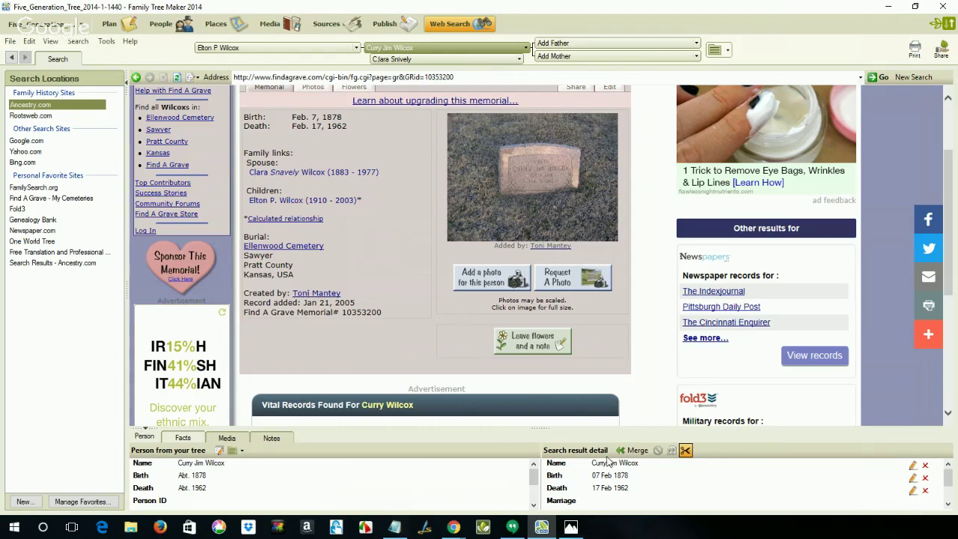
# Step: Turn off web clipping and copy the memorial's Created by, Record added and Find A Grave Memorial# lines
pyautogui.click(686, 450)
pyautogui.moveTo(386, 318); pyautogui.dragTo(259, 293)
pyautogui.hotkey('ctrl', 'c')
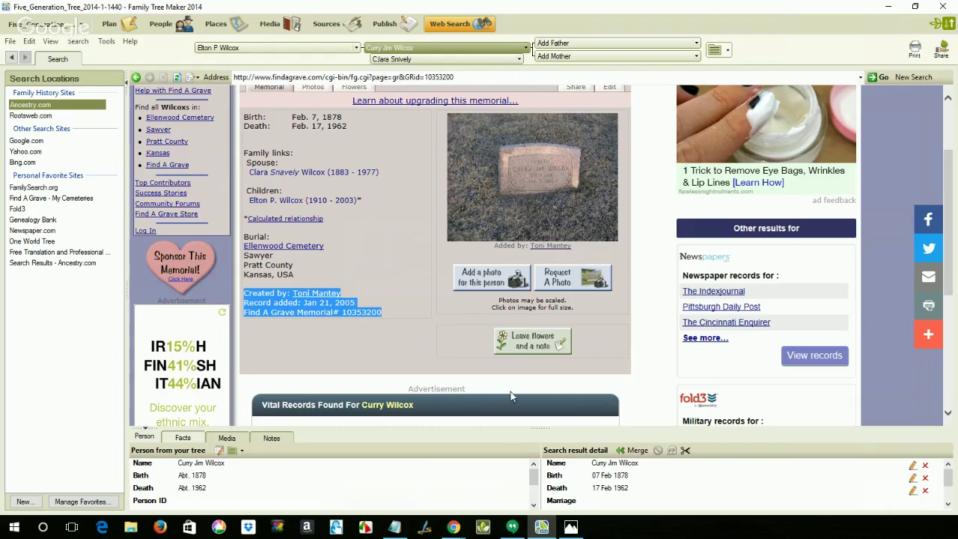
# Step: Merge the web search details into the tree, making the full birth and death dates from the web preferred
pyautogui.click(637, 450)
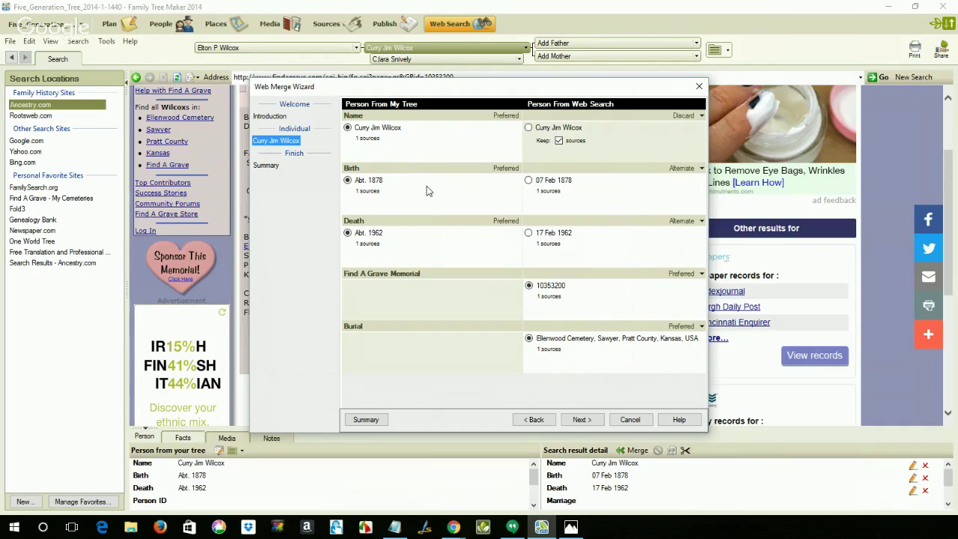
pyautogui.click(529, 180)
pyautogui.click(529, 235)
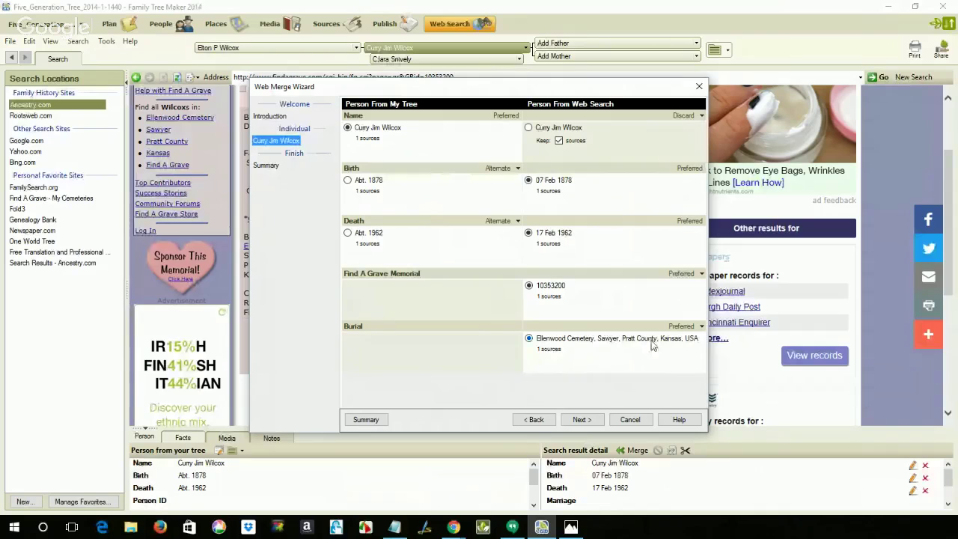
pyautogui.click(582, 420)
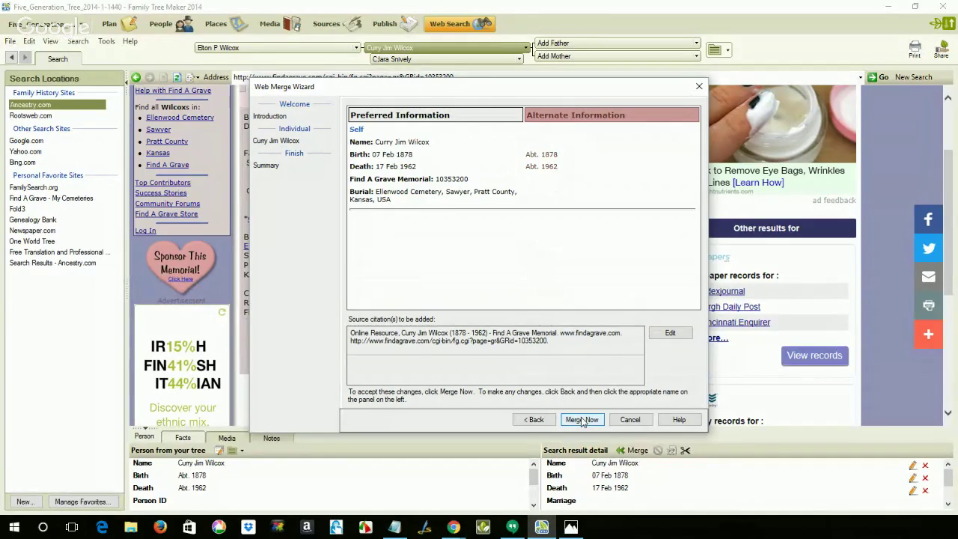
pyautogui.click(582, 420)
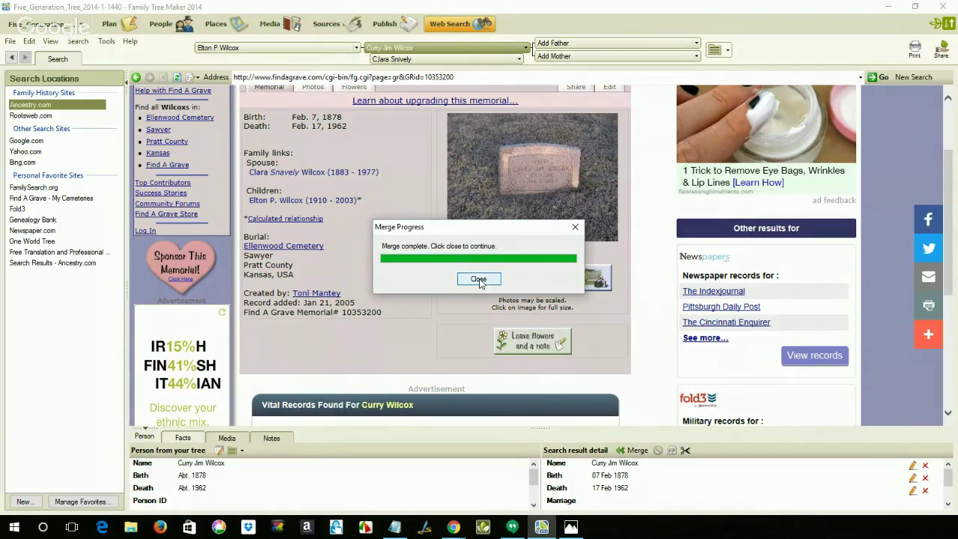
pyautogui.click(479, 279)
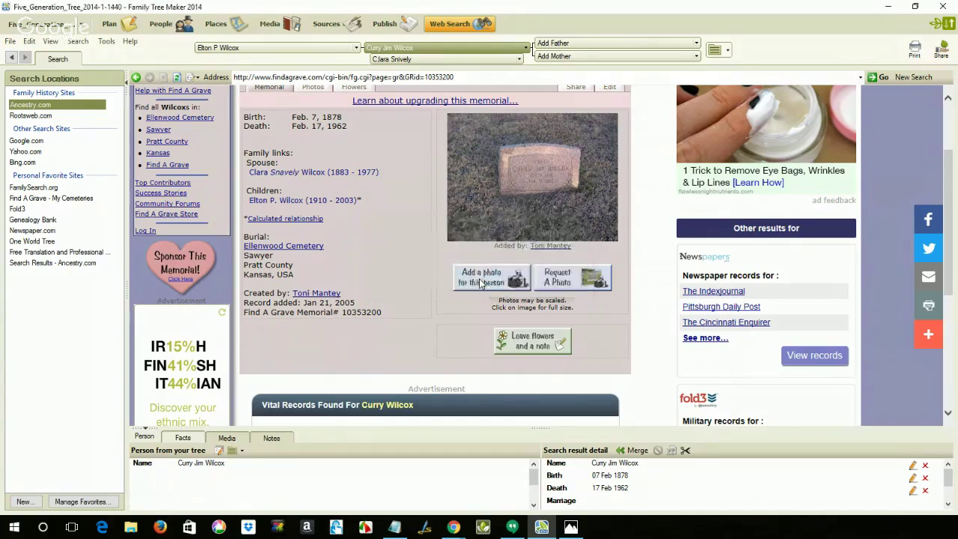
# Step: Switch to the tree's sources and select the Online Resource source title
pyautogui.click(322, 25)
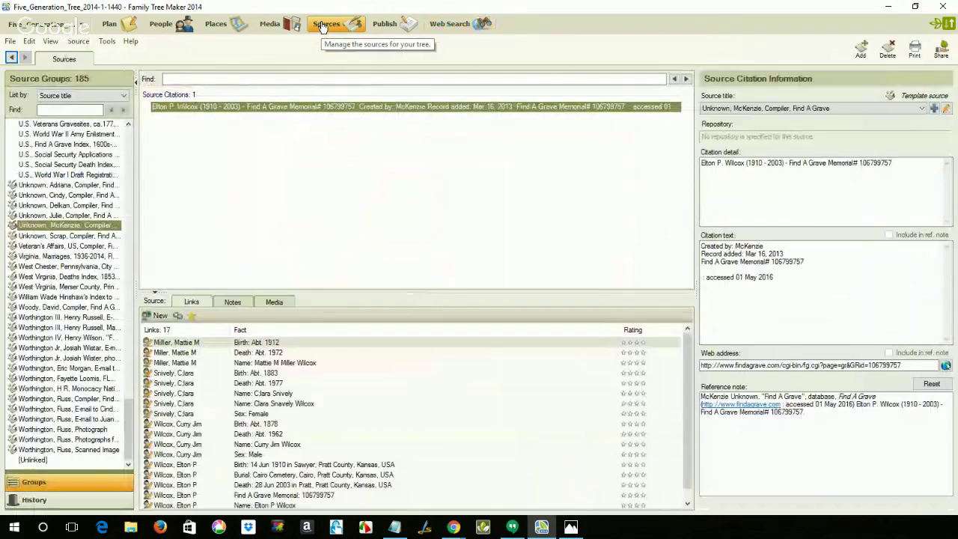
pyautogui.scroll(5, 116, 186)
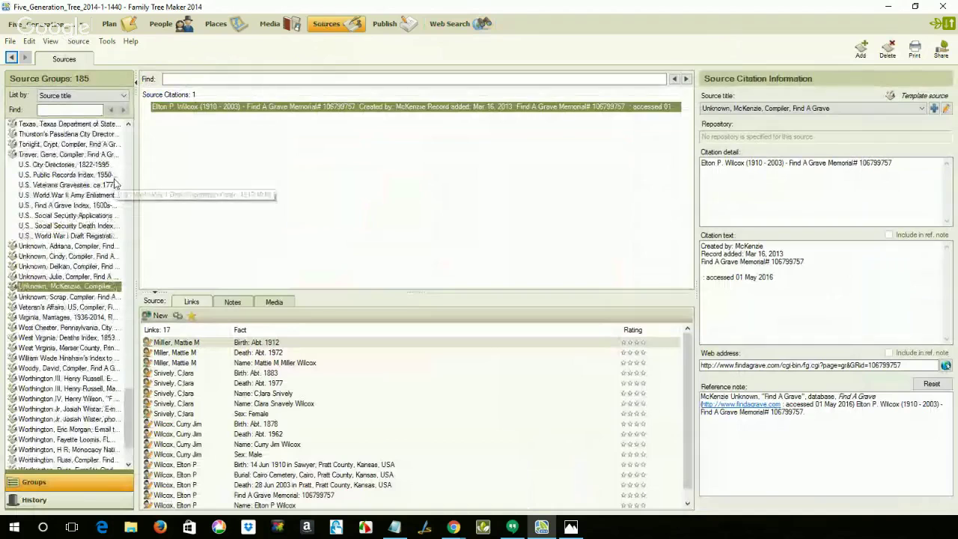
pyautogui.scroll(3, 116, 181)
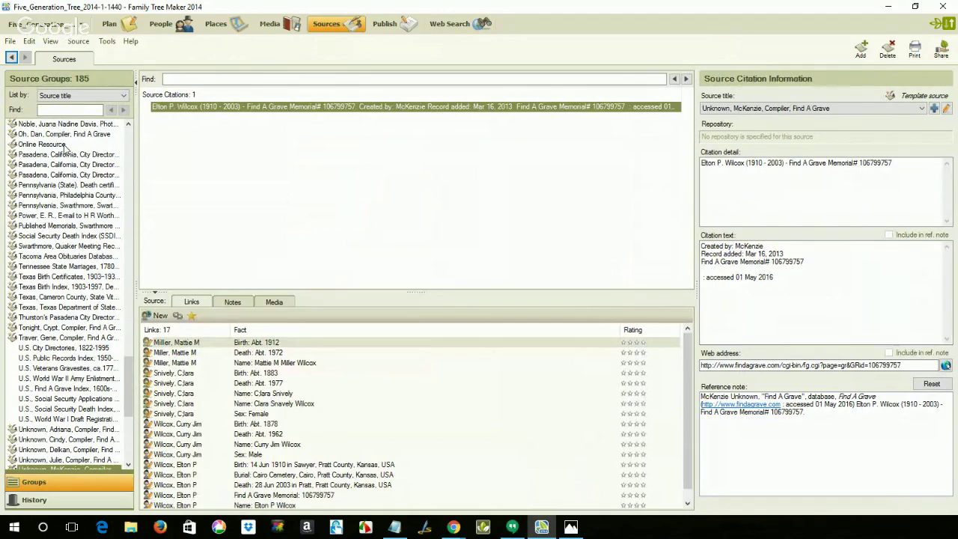
pyautogui.click(47, 144)
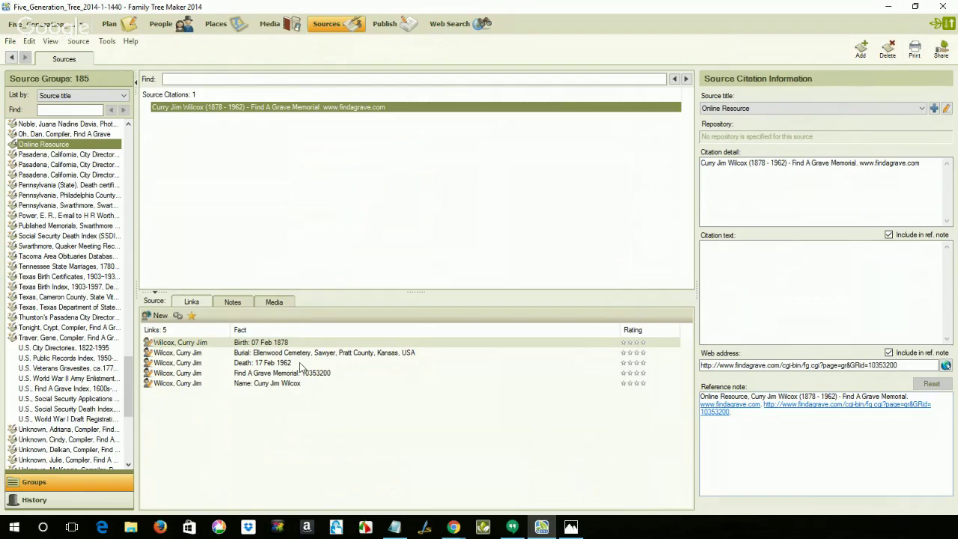
# Step: Paste the copied memorial lines into the Citation text and add ": acessed 02 May 2016" below them
pyautogui.click(718, 272)
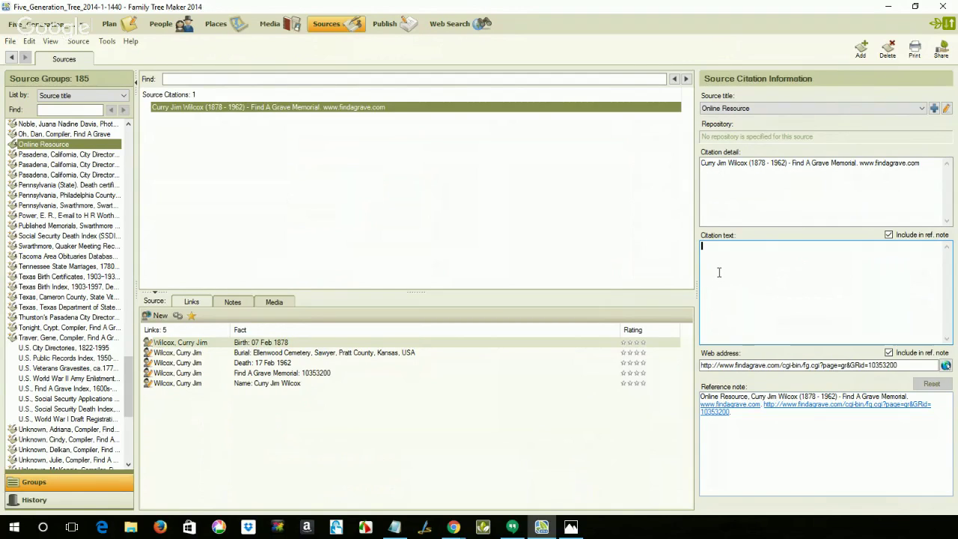
pyautogui.hotkey('ctrl', 'v')
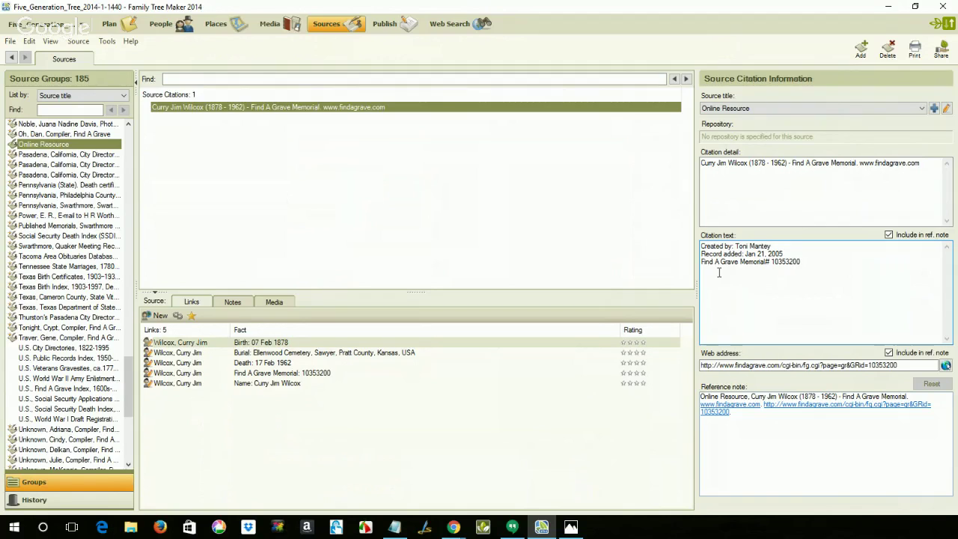
pyautogui.press('Return')
pyautogui.press('Return')
pyautogui.write('acessed 02 May 2016')
# Step: Exclude both the web address and the citation text from the reference note
pyautogui.click(889, 353)
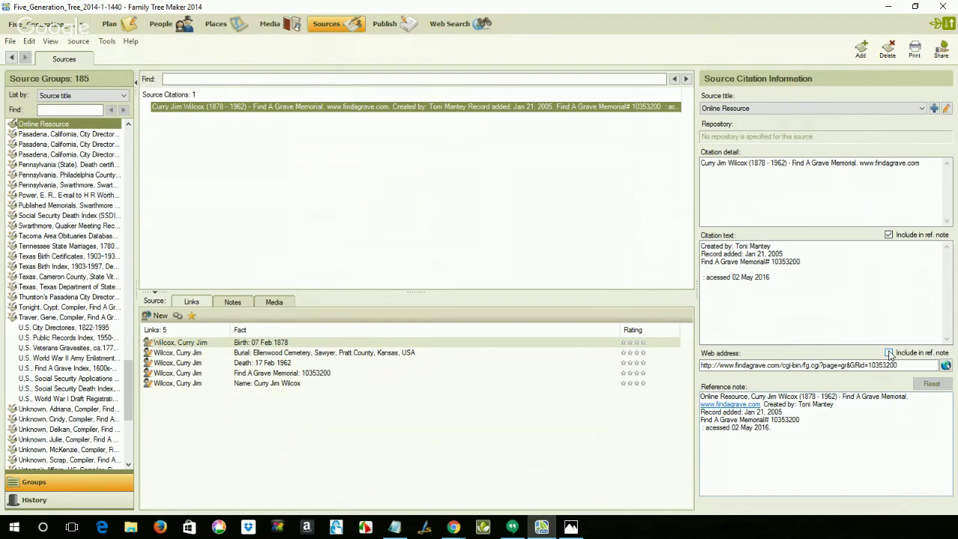
pyautogui.click(889, 235)
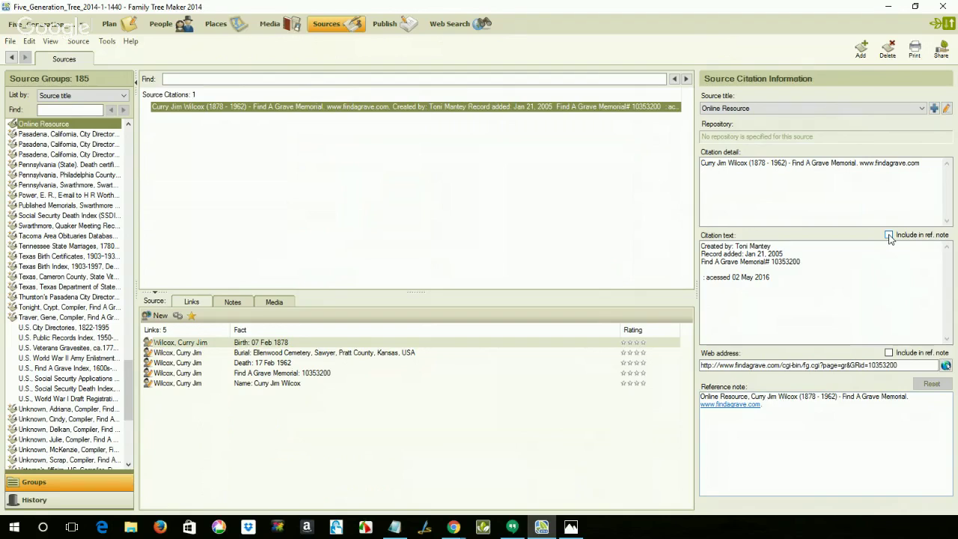
pyautogui.click(882, 366)
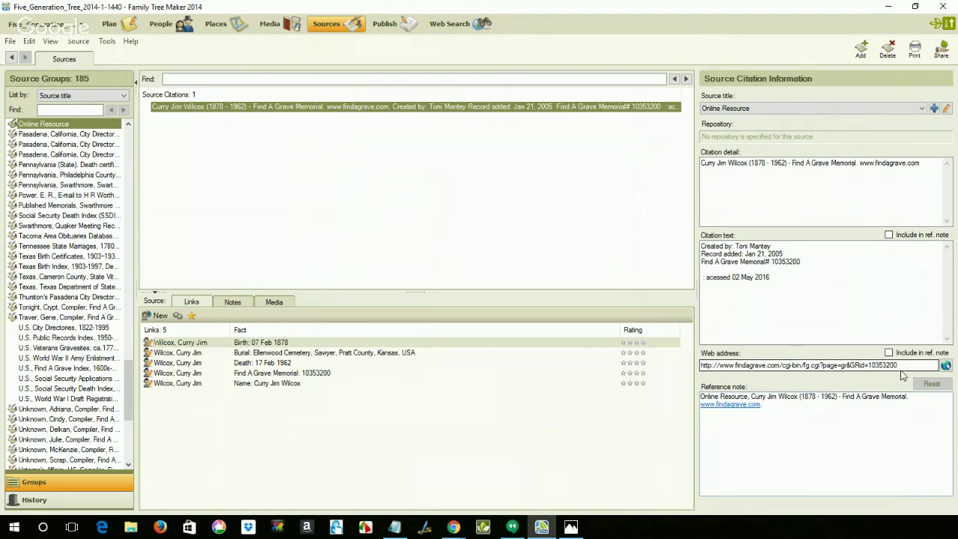
pyautogui.click(945, 366)
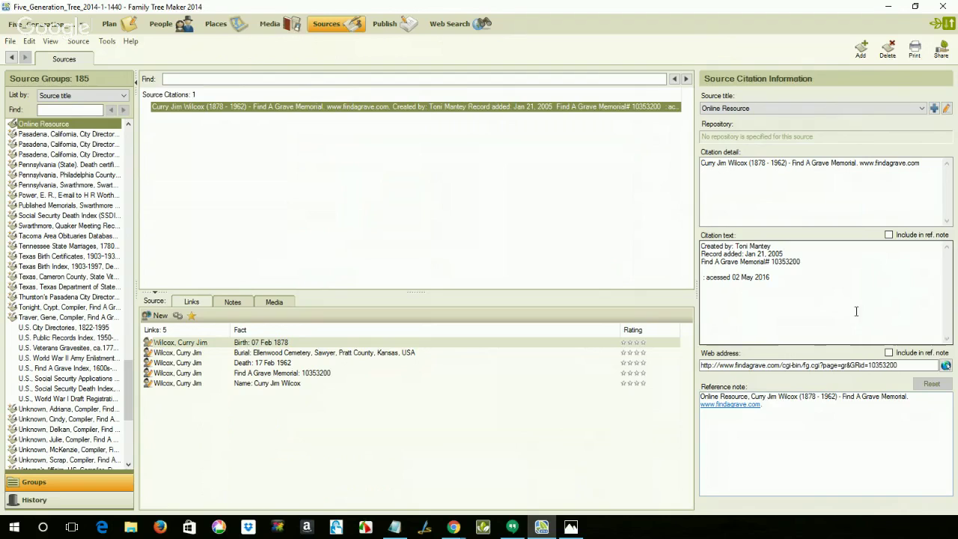
pyautogui.click(892, 196)
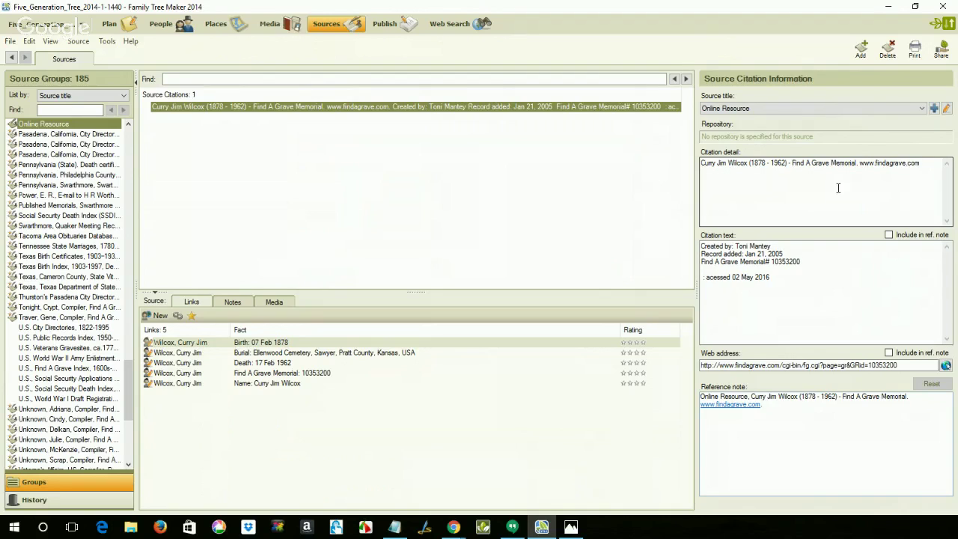
pyautogui.click(798, 260)
pyautogui.moveTo(804, 260); pyautogui.dragTo(701, 262)
pyautogui.hotkey('ctrl', 'c')
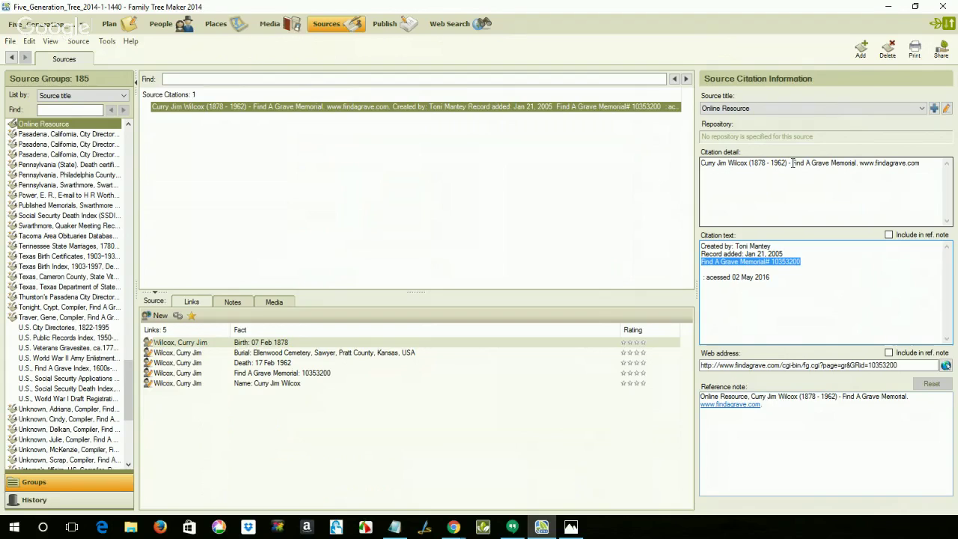
pyautogui.moveTo(791, 163); pyautogui.dragTo(920, 224)
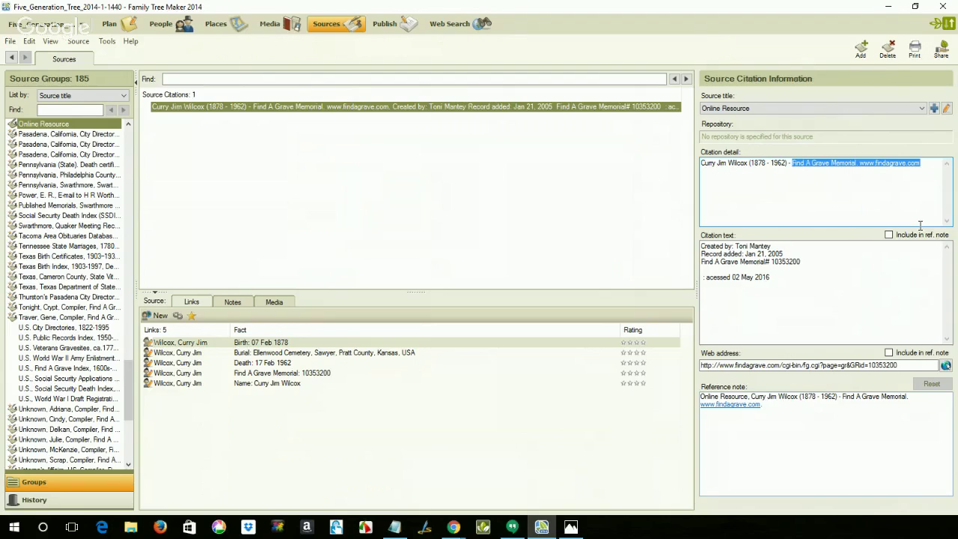
pyautogui.hotkey('ctrl', 'v')
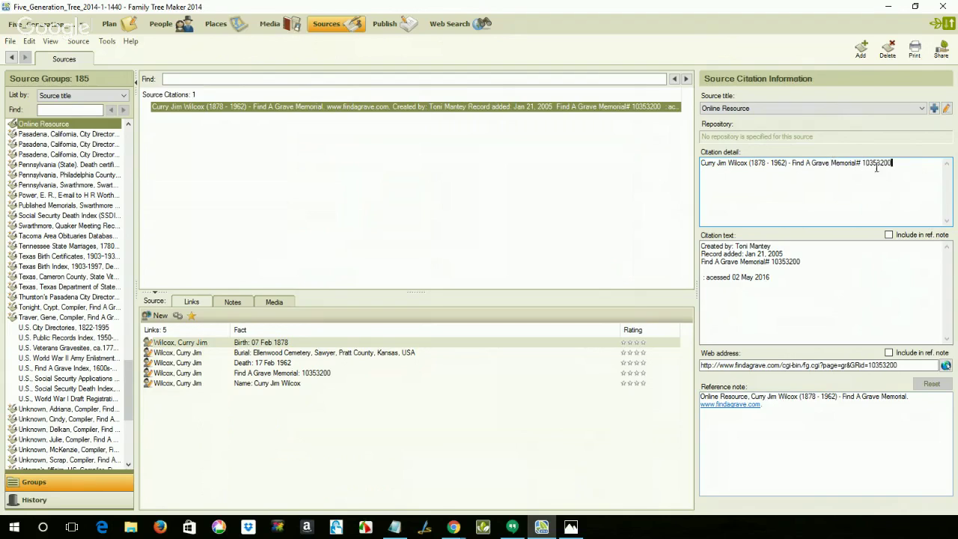
pyautogui.click(880, 253)
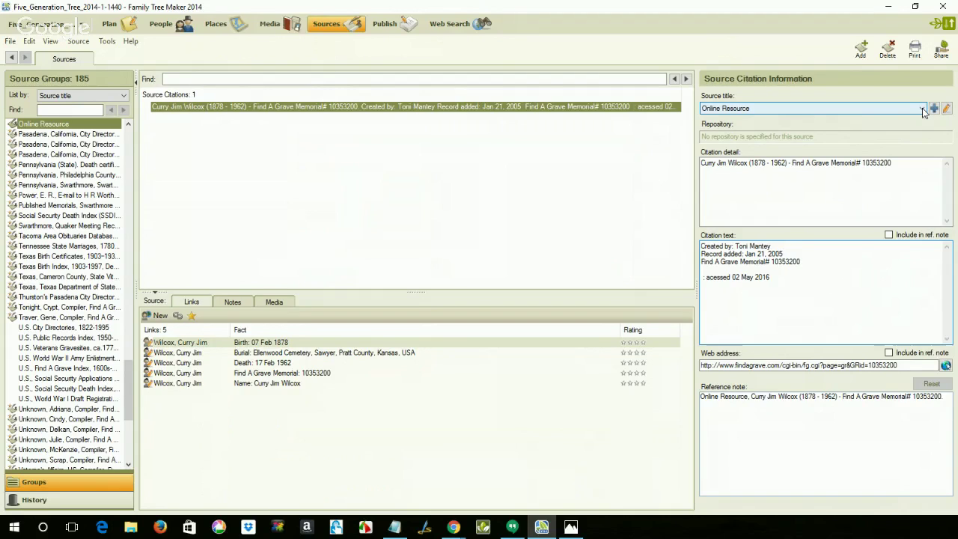
pyautogui.click(867, 54)
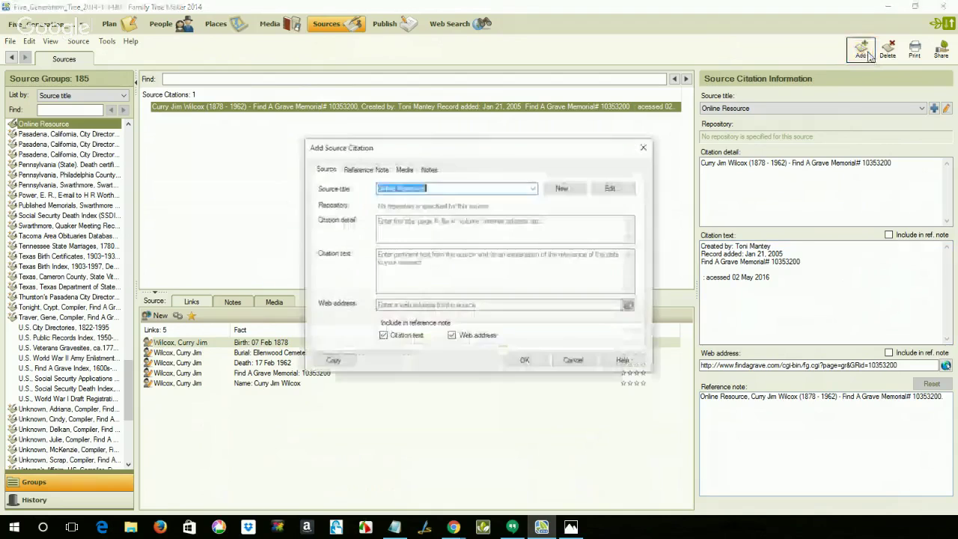
pyautogui.click(561, 188)
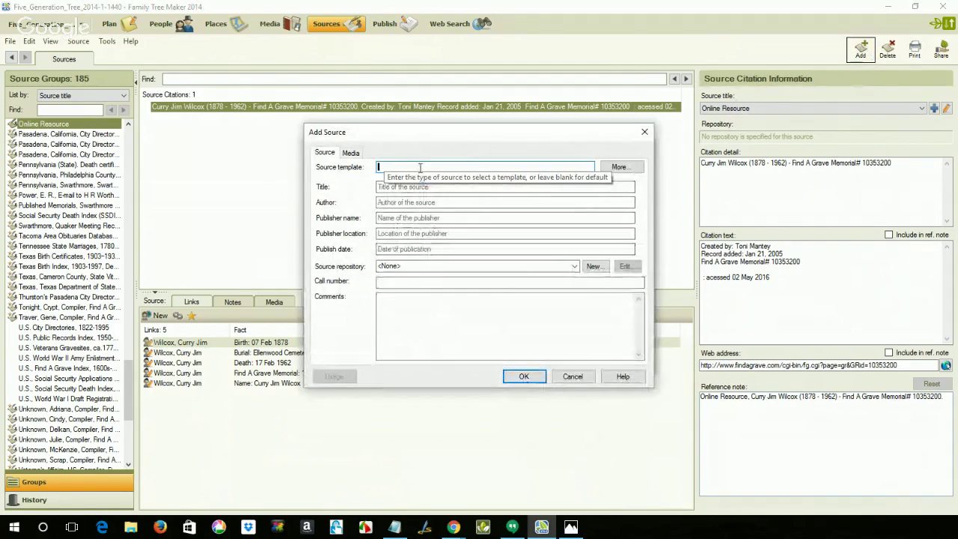
pyautogui.write('cem')
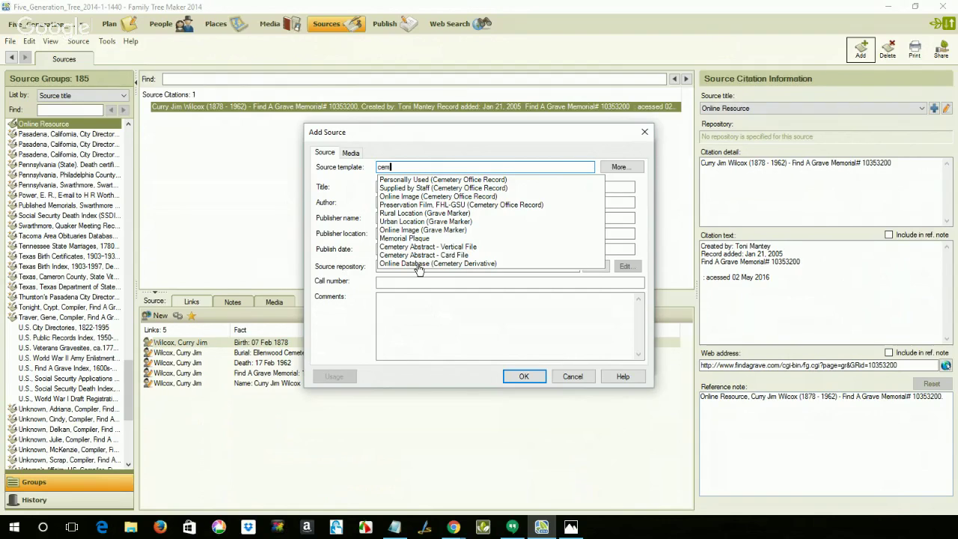
pyautogui.click(572, 376)
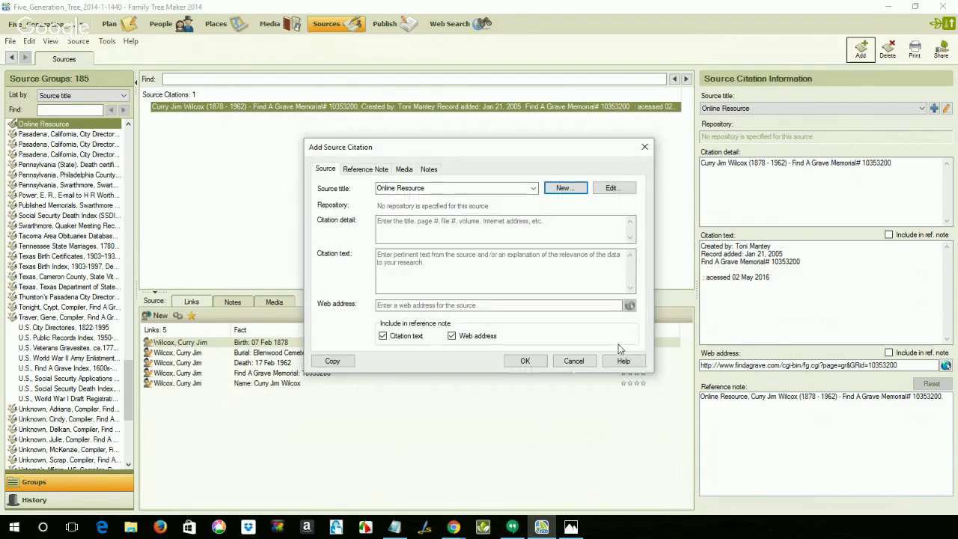
pyautogui.click(575, 362)
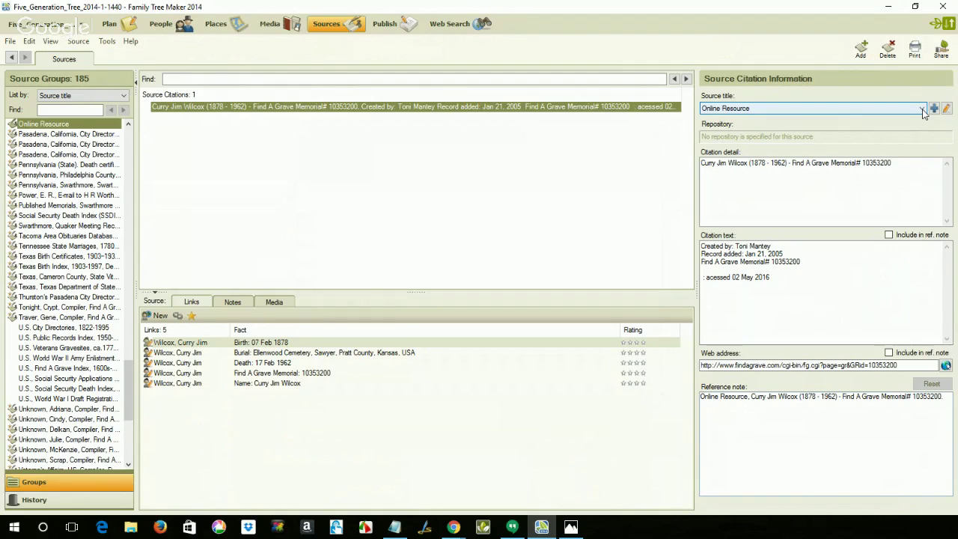
# Step: Reassign the citation from Online Resource to the existing Compiler, Find A Grave source named after the memorial's creator
pyautogui.click(921, 109)
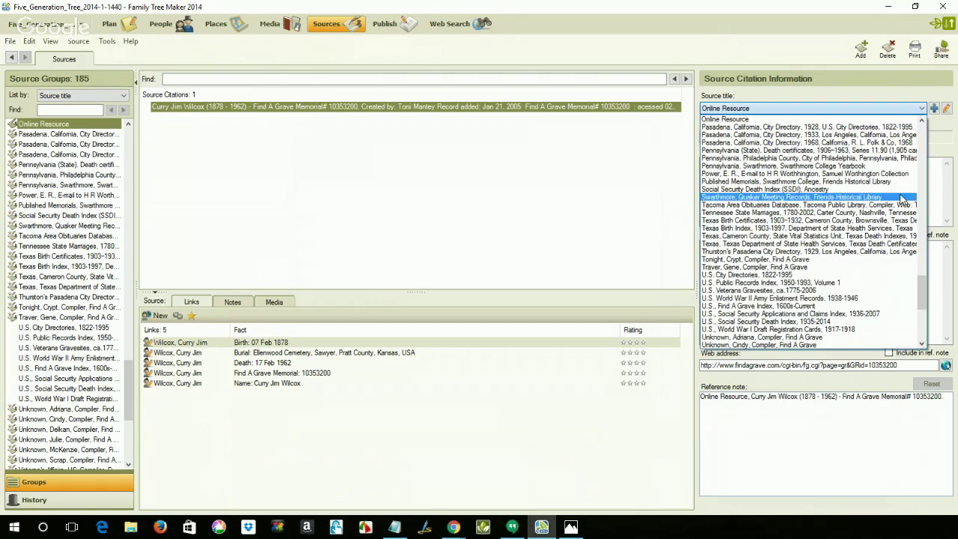
pyautogui.scroll(-2, 895, 247)
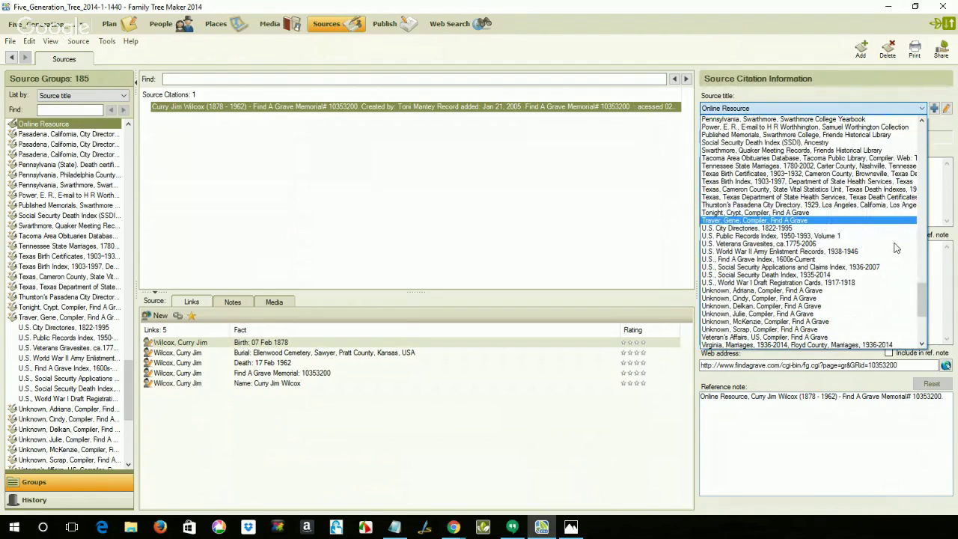
pyautogui.scroll(5, 895, 246)
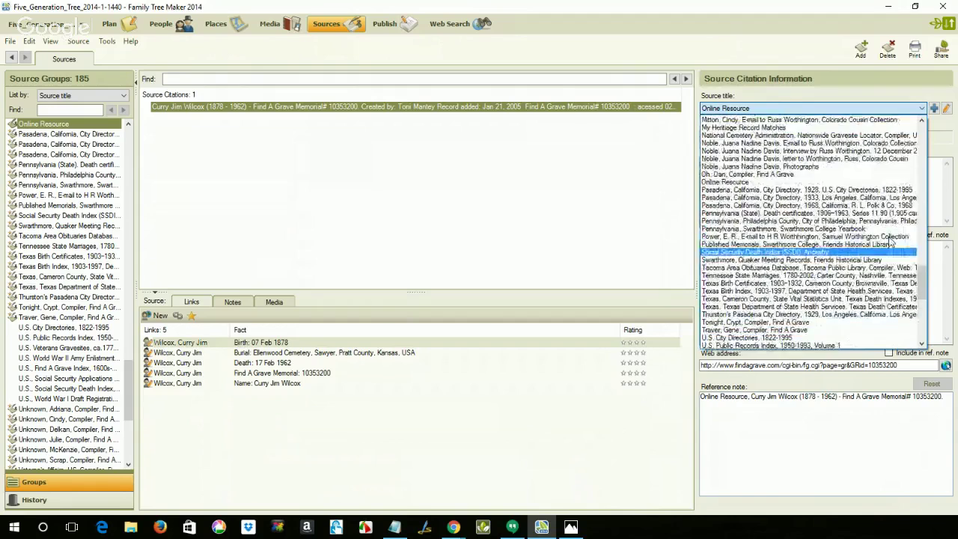
pyautogui.scroll(3, 890, 241)
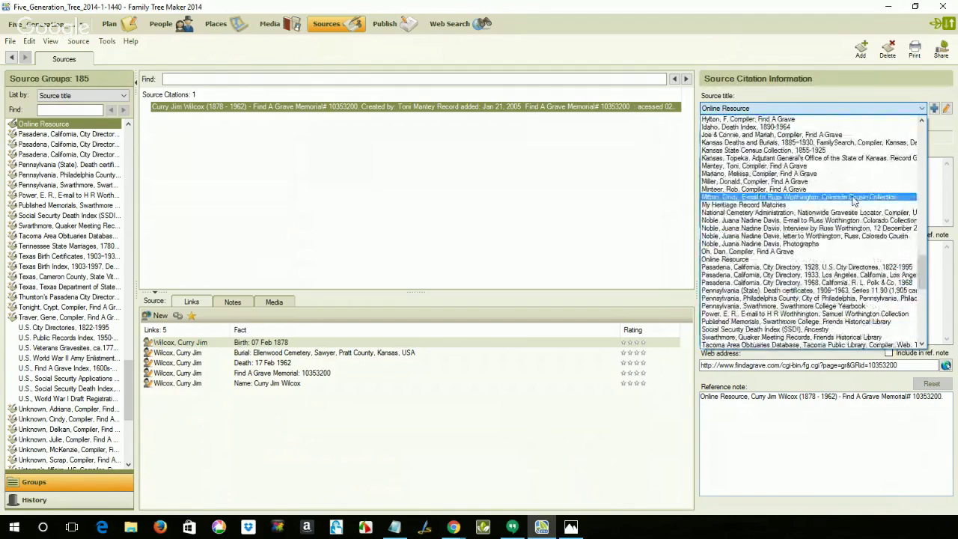
pyautogui.click(813, 166)
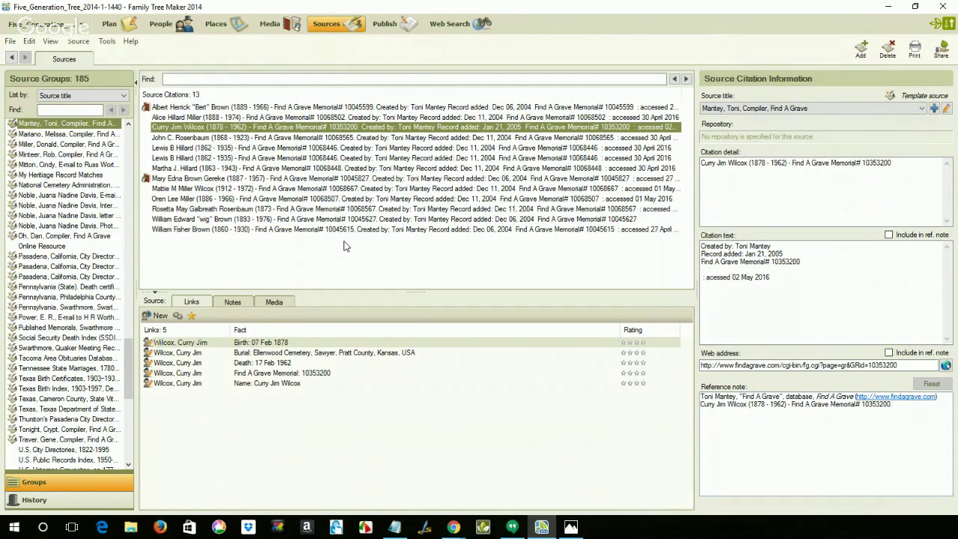
# Step: Copy ": acessed 02 May 2016" from the Citation text into the Reference note, directly after the web address inside the parentheses
pyautogui.click(781, 277)
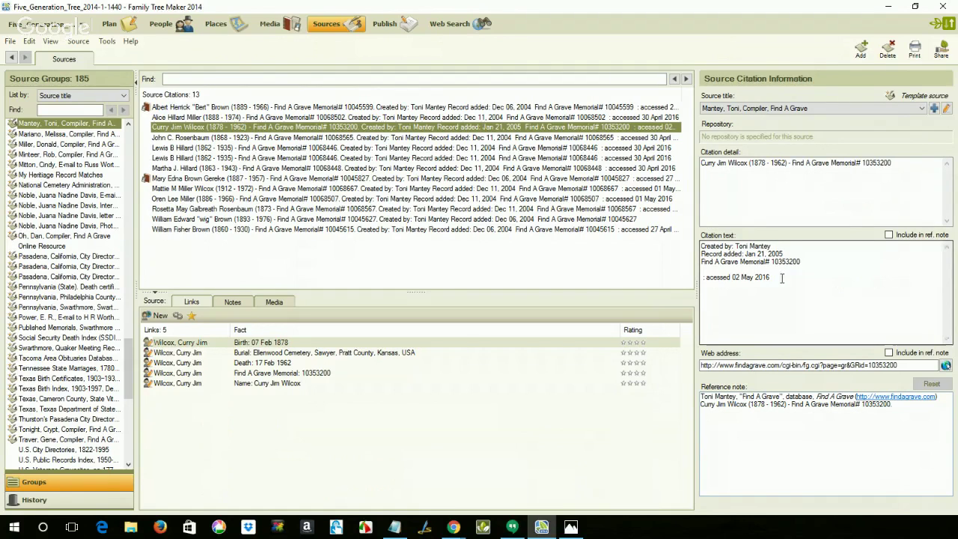
pyautogui.moveTo(780, 278); pyautogui.dragTo(701, 278)
pyautogui.hotkey('ctrl', 'c')
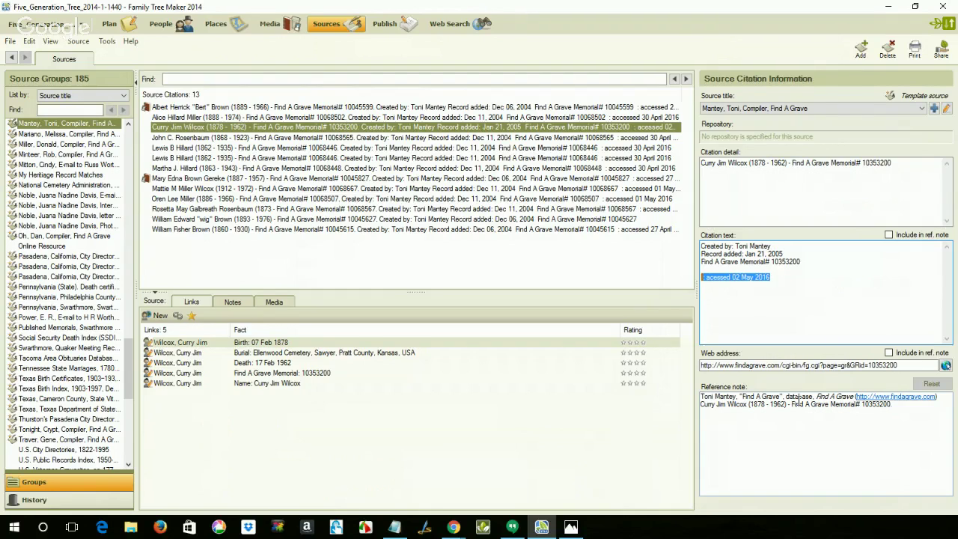
pyautogui.click(943, 396)
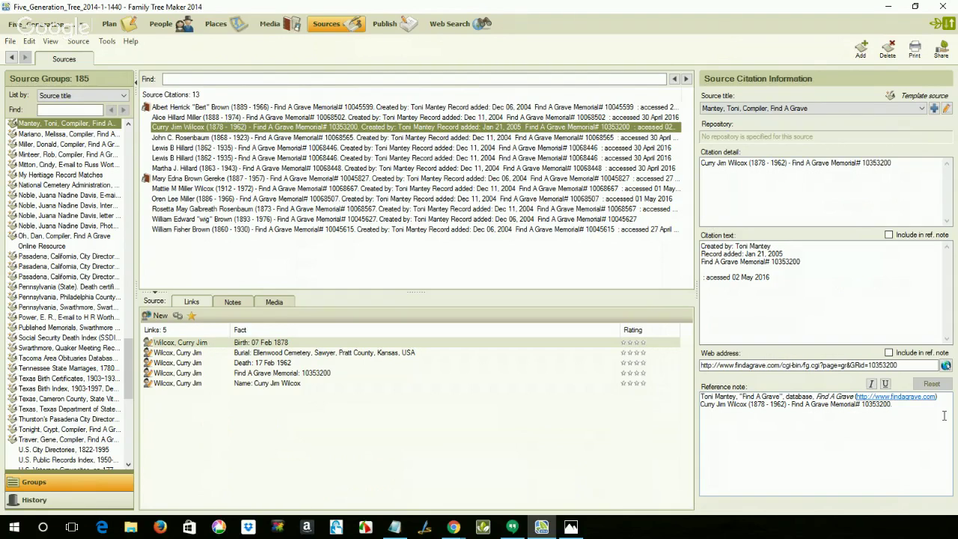
pyautogui.hotkey('ctrl', 'v')
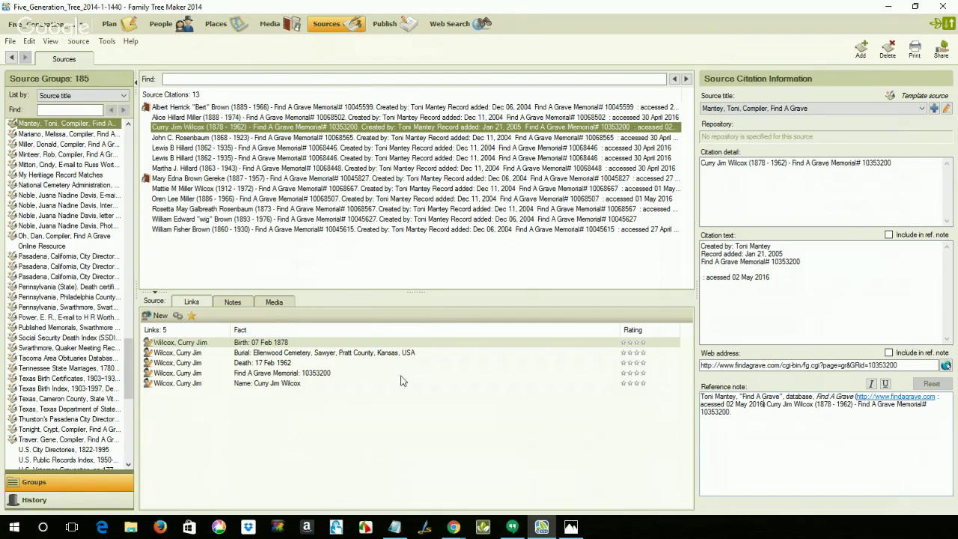
# Step: Open the citation's linked Find A Grave Memorial fact and copy the memorial web page text from the name through the memorial number
pyautogui.click(270, 375)
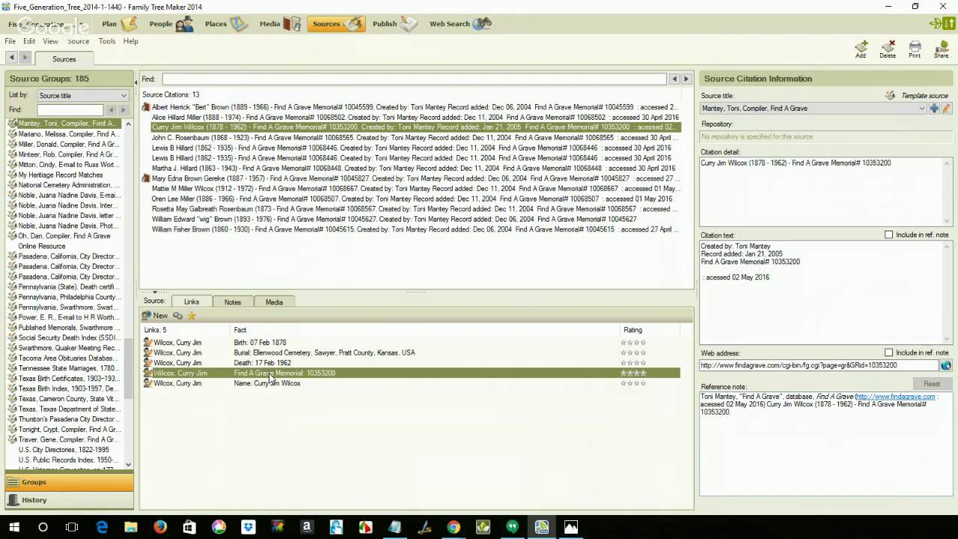
pyautogui.doubleClick(271, 378)
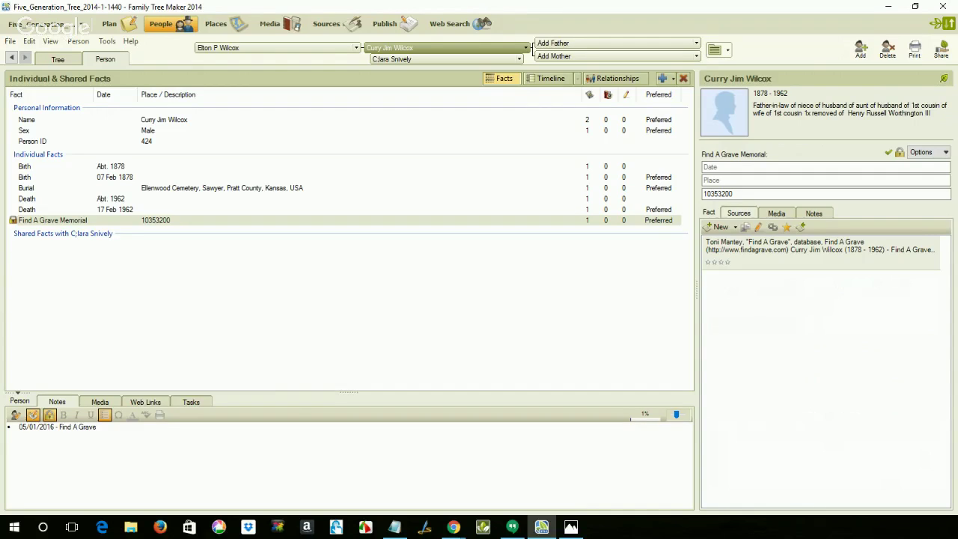
pyautogui.click(441, 29)
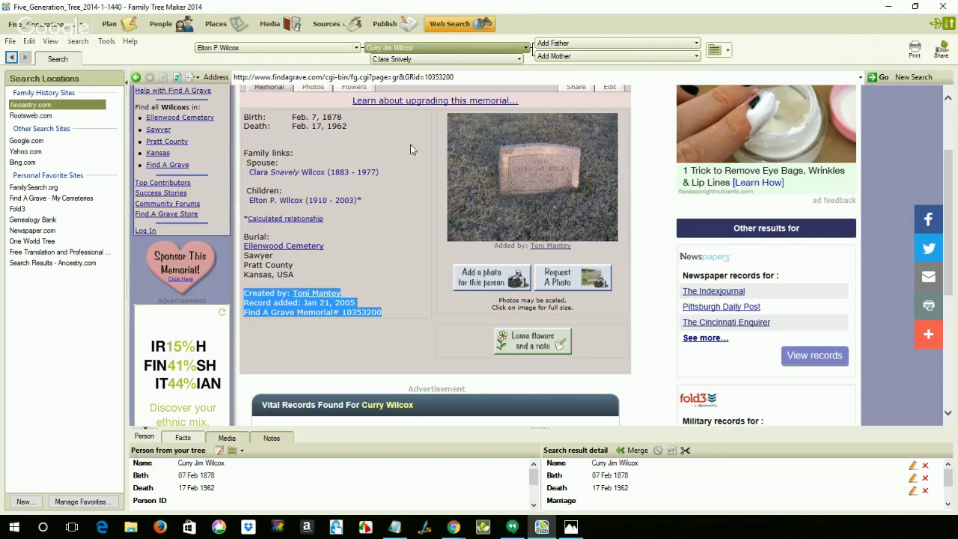
pyautogui.scroll(3, 389, 200)
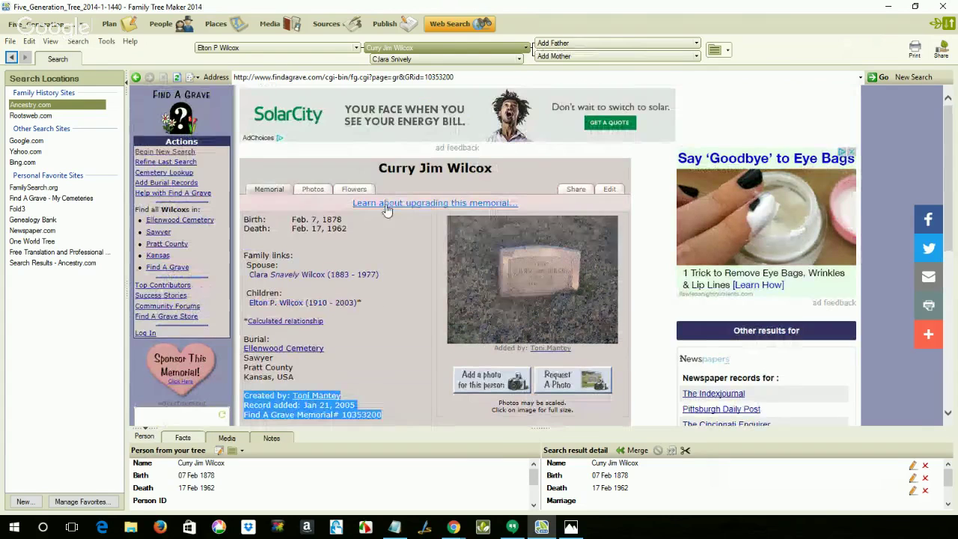
pyautogui.moveTo(379, 168); pyautogui.dragTo(383, 417)
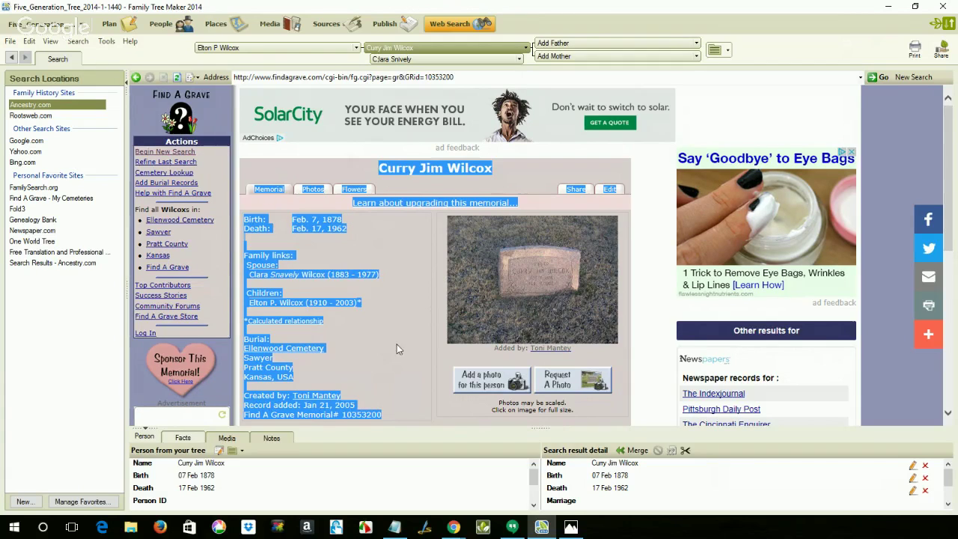
# Step: Paste the copied memorial text into the notes of the person's Find A Grave Memorial fact
pyautogui.click(155, 25)
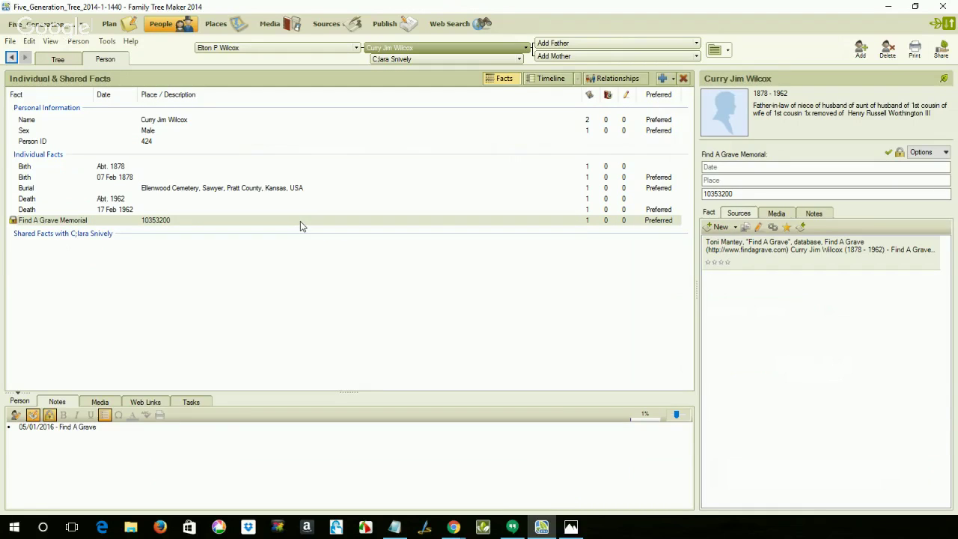
pyautogui.click(823, 215)
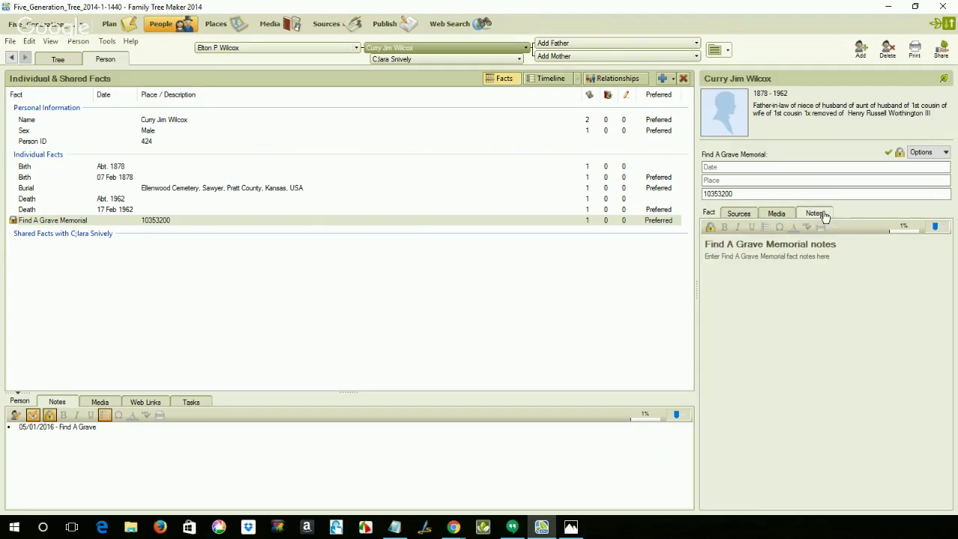
pyautogui.click(846, 292)
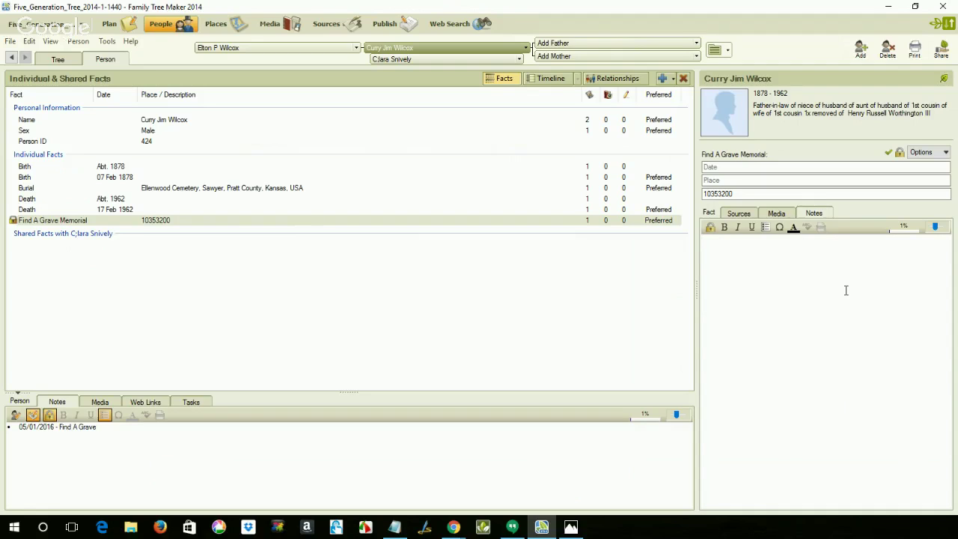
pyautogui.hotkey('ctrl', 'v')
# Step: Bold the name heading the fact note and delete the web page labels from "Memorial" through "Learn about upgrading this memorial..."
pyautogui.scroll(3, 846, 290)
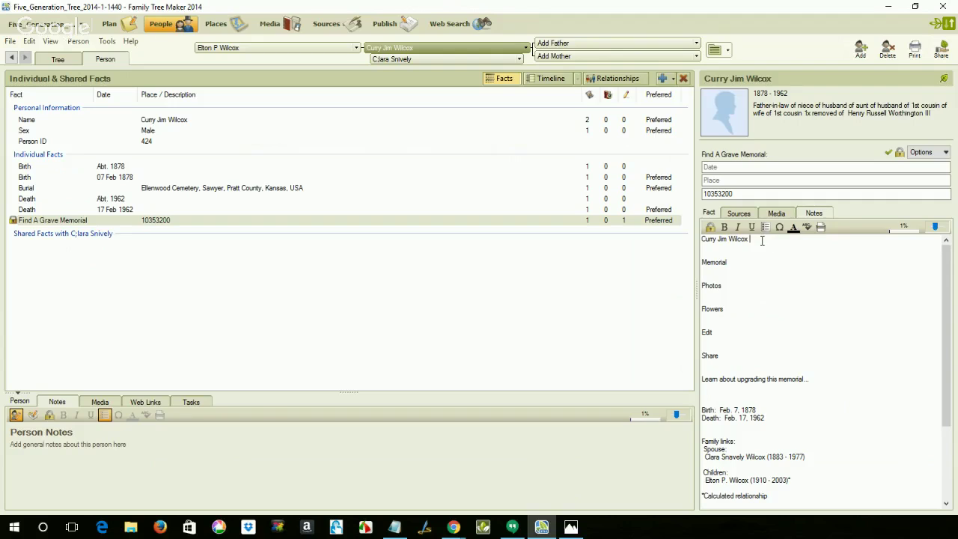
pyautogui.moveTo(761, 240); pyautogui.dragTo(703, 238)
pyautogui.click(725, 228)
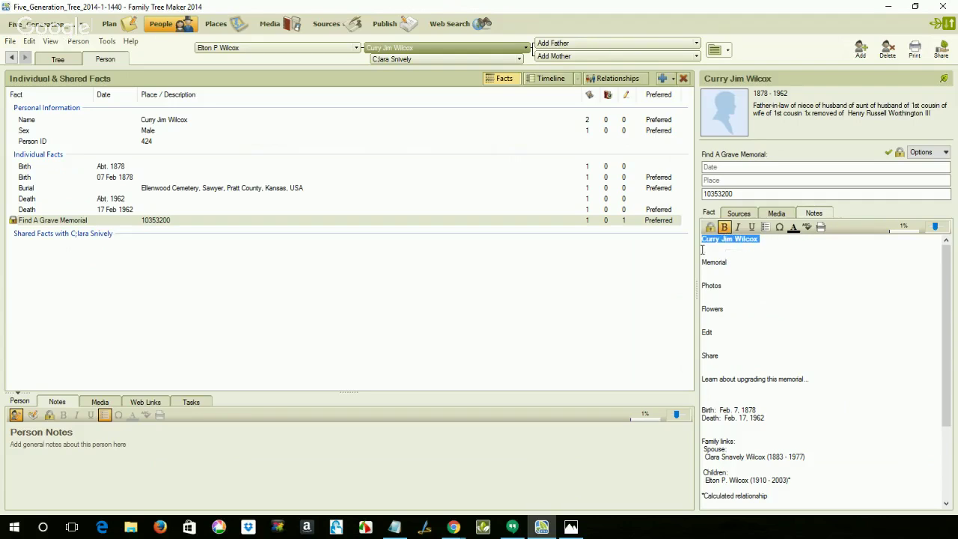
pyautogui.click(703, 252)
pyautogui.moveTo(703, 253); pyautogui.dragTo(705, 395)
pyautogui.press('Delete')
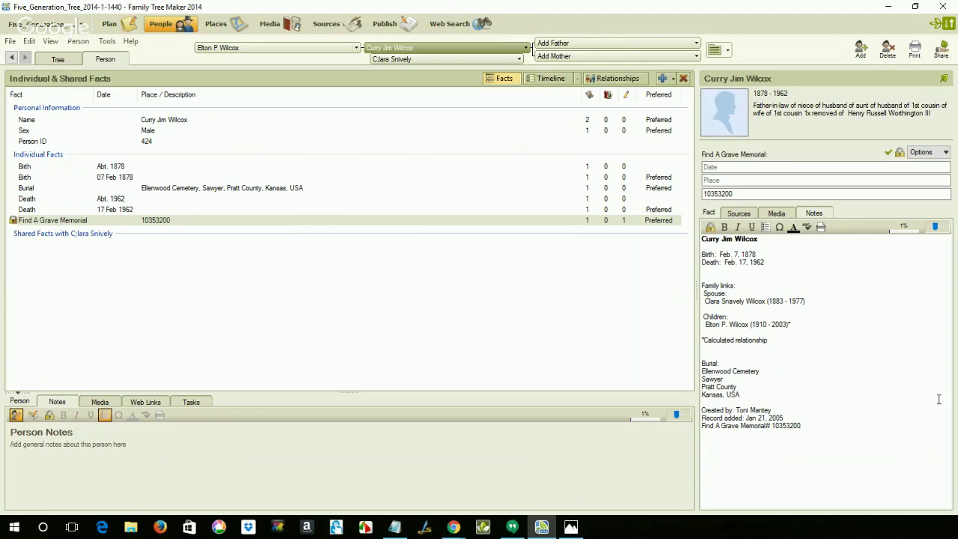
# Step: Tidy the fact note's spacing: add a blank line between Birth and Death and remove the extra blank lines above Family links and Burial
pyautogui.press('Down')
pyautogui.press('Delete')
pyautogui.write('D')
pyautogui.press('Return')
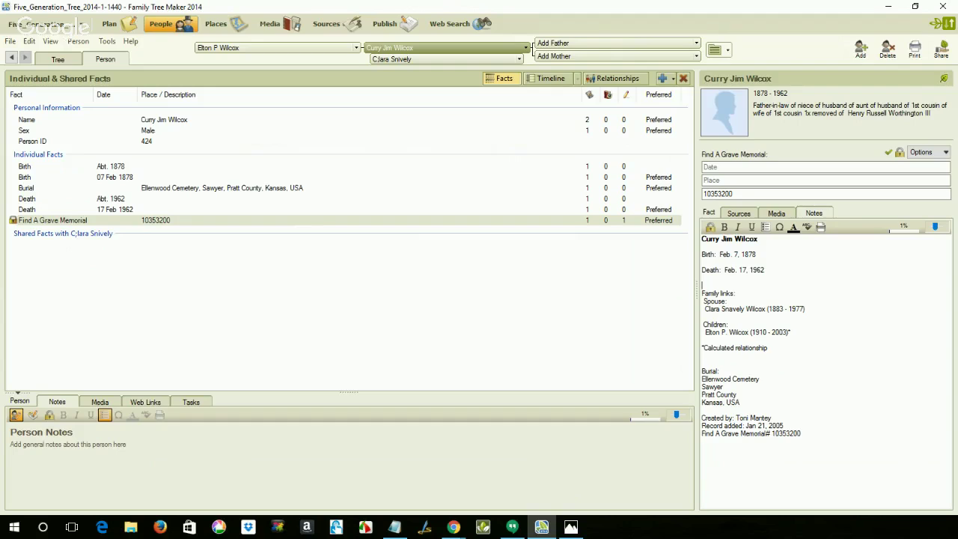
pyautogui.press('BackSpace')
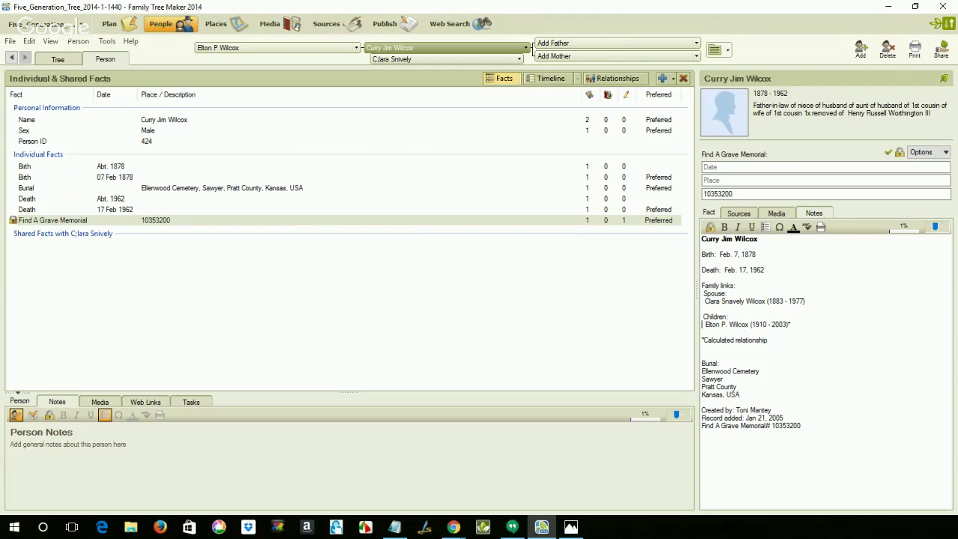
pyautogui.press('Down')
pyautogui.press('Down')
pyautogui.press('Down')
pyautogui.press('Delete')
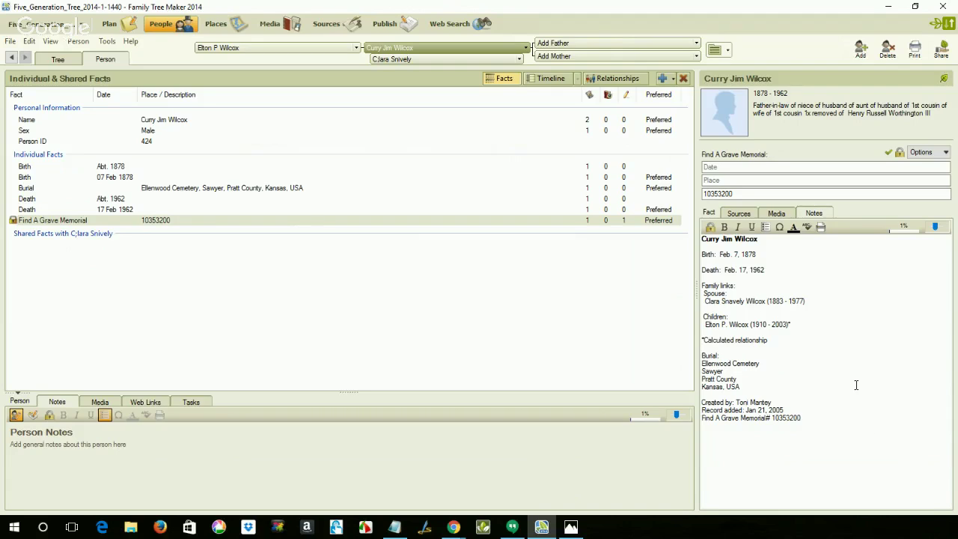
# Step: Compare the memorial web page with the Find A Grave Memorial fact's note and view that fact's sources
pyautogui.click(436, 24)
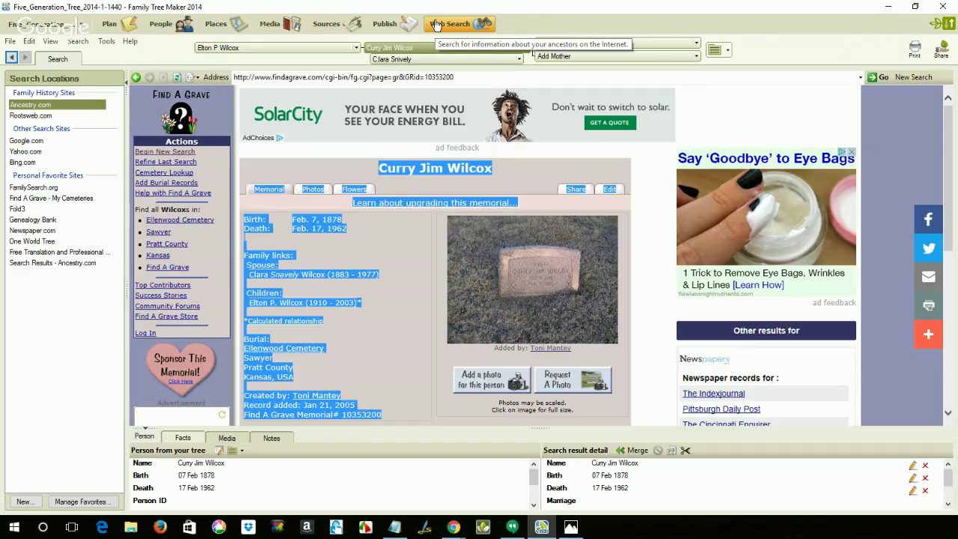
pyautogui.click(390, 193)
pyautogui.scroll(-1, 404, 238)
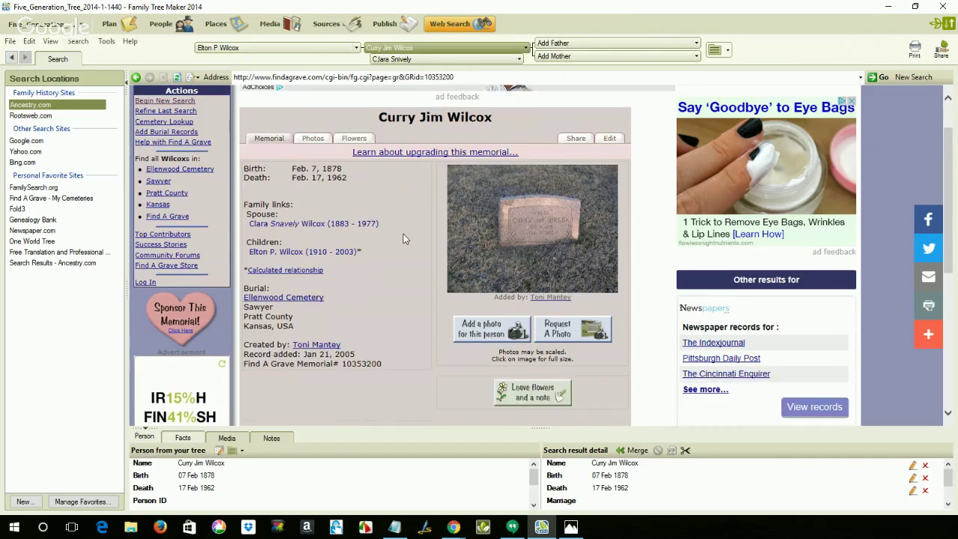
pyautogui.scroll(1, 404, 297)
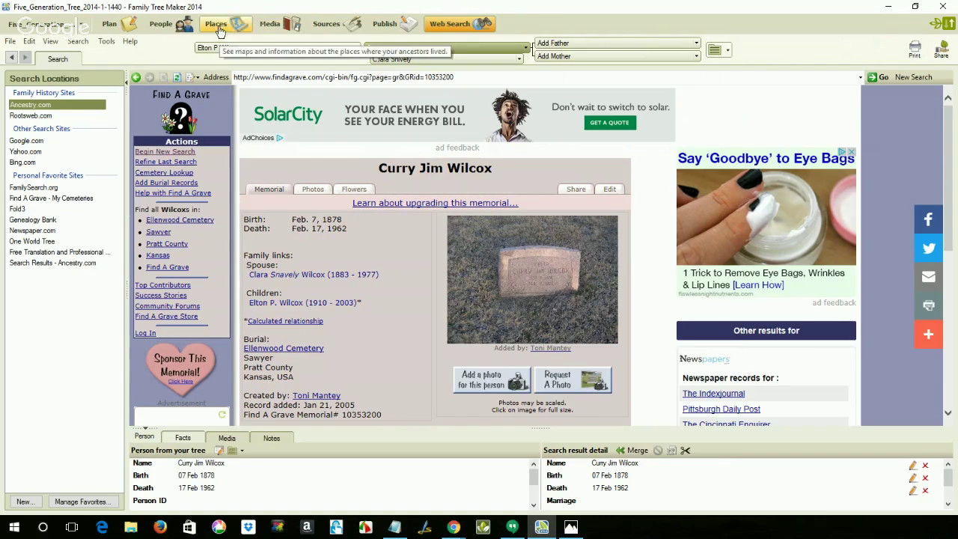
pyautogui.click(163, 25)
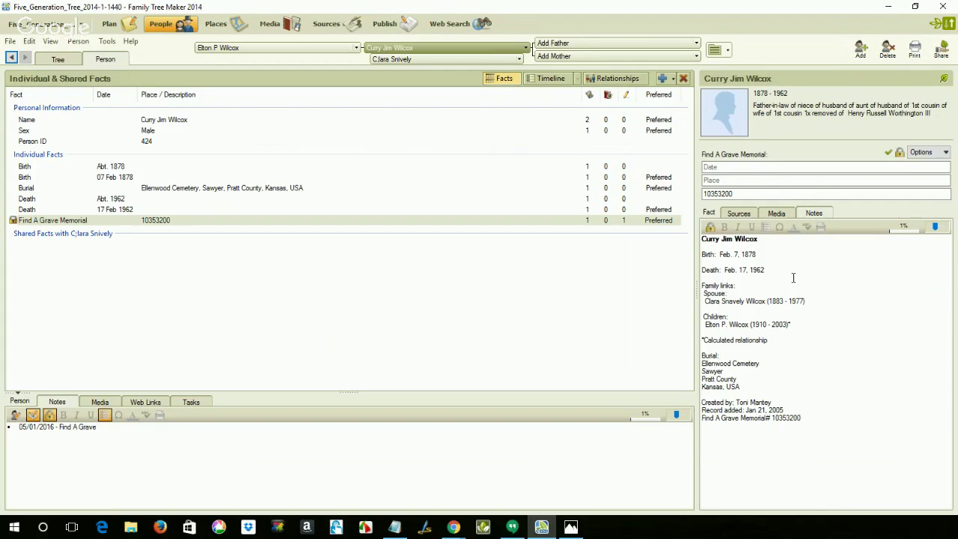
pyautogui.click(738, 214)
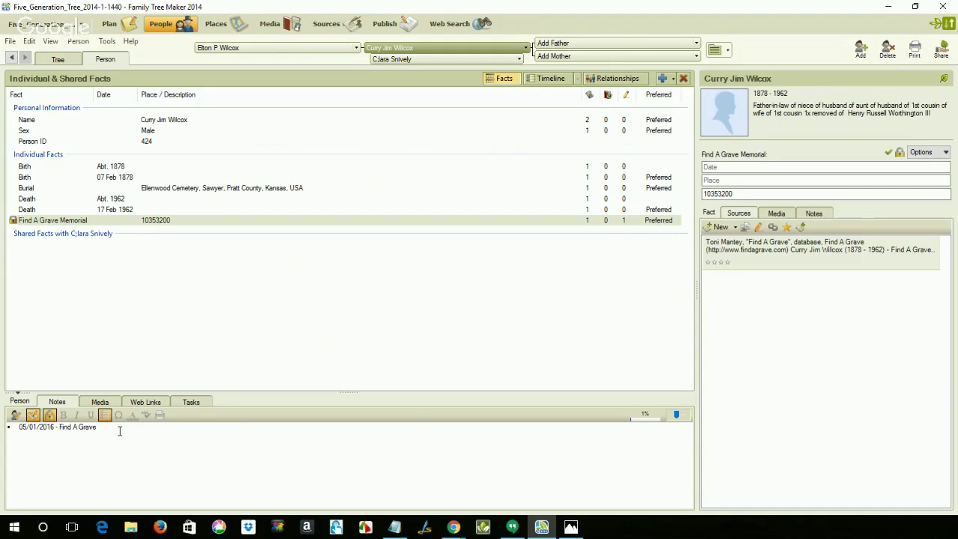
# Step: Duplicate the Find A Grave entry in the person notes, change the new line to "05/02/2016 - Find A Grave" and copy it
pyautogui.moveTo(113, 430); pyautogui.dragTo(19, 428)
pyautogui.hotkey('ctrl', 'c')
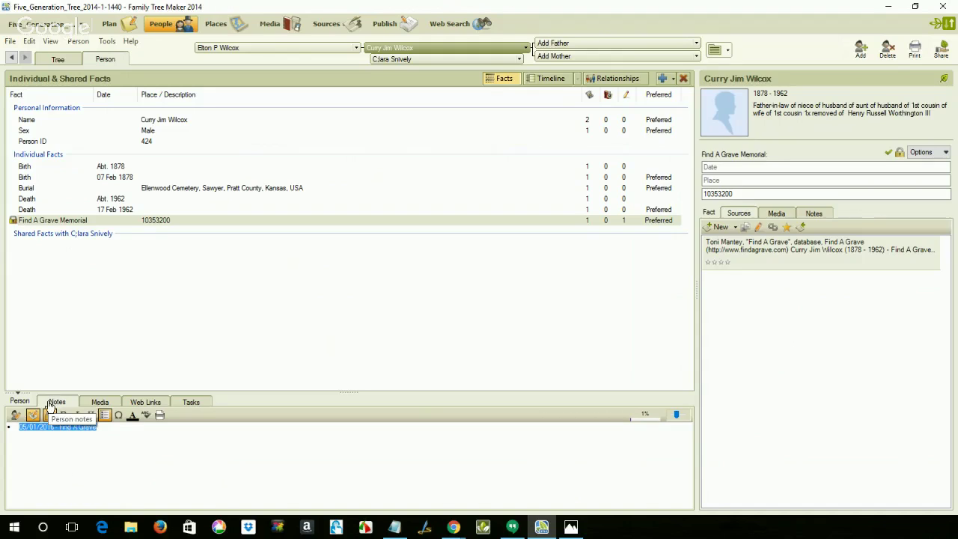
pyautogui.click(102, 428)
pyautogui.hotkey('ctrl', 'v')
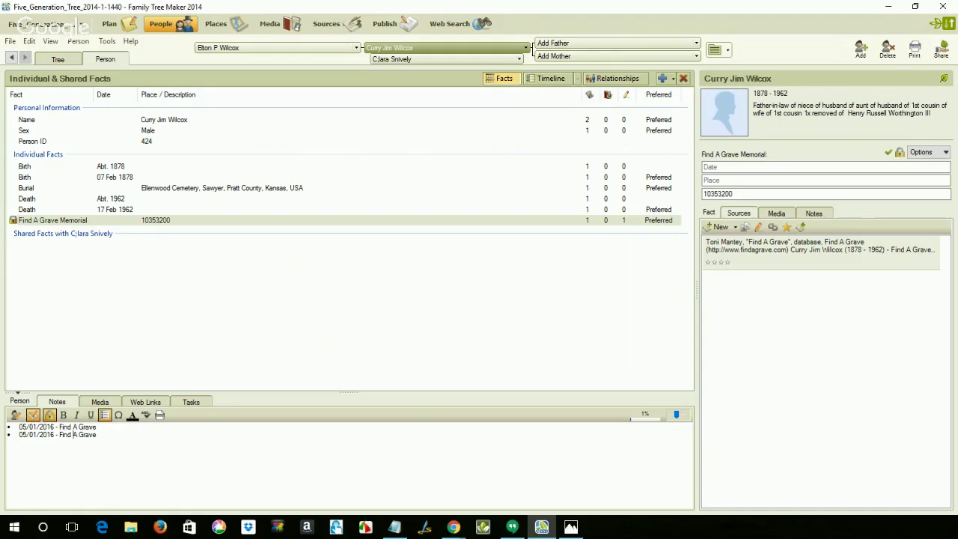
pyautogui.press('BackSpace')
pyautogui.write('2')
pyautogui.moveTo(101, 435); pyautogui.dragTo(19, 435)
pyautogui.hotkey('ctrl', 'c')
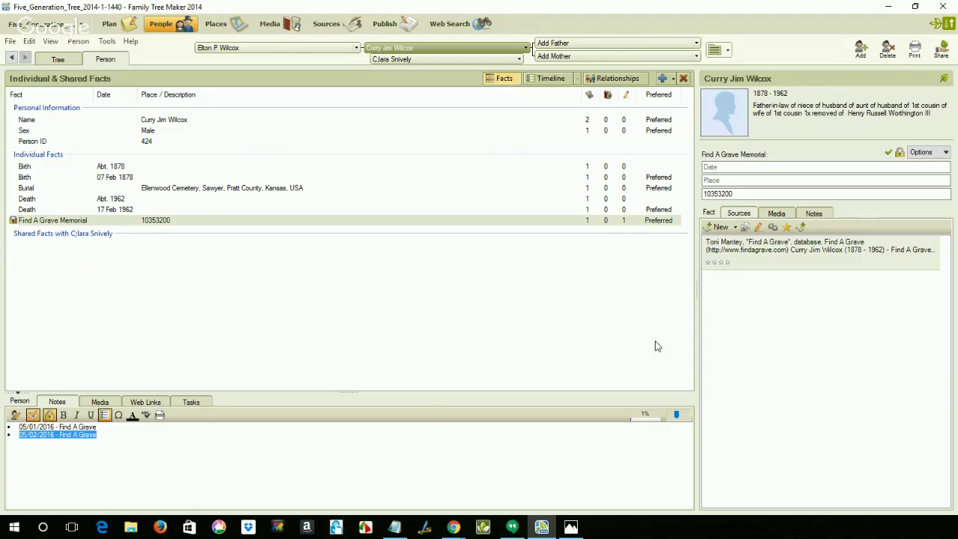
# Step: Review the sources attached to the Name fact and recheck the memorial web page against the person's facts
pyautogui.click(615, 125)
pyautogui.click(611, 125)
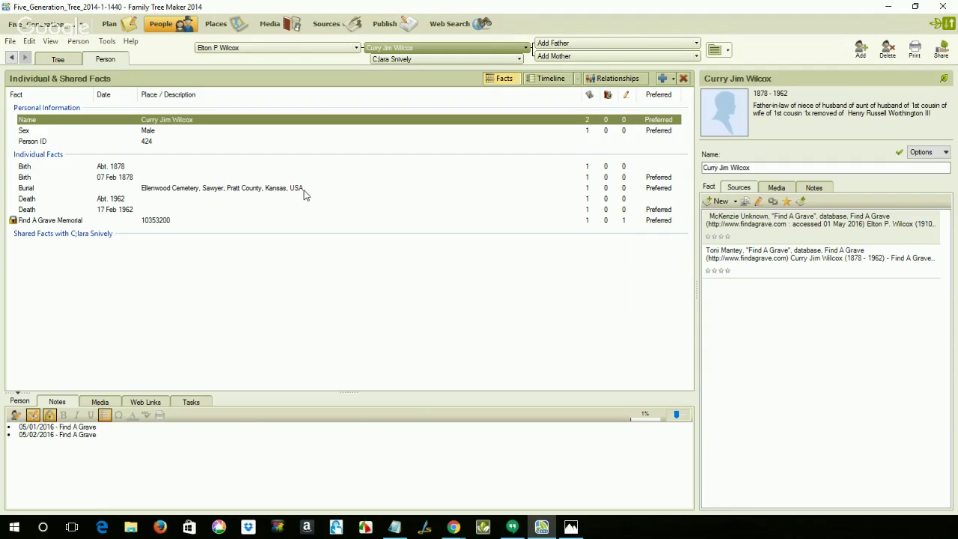
pyautogui.click(451, 30)
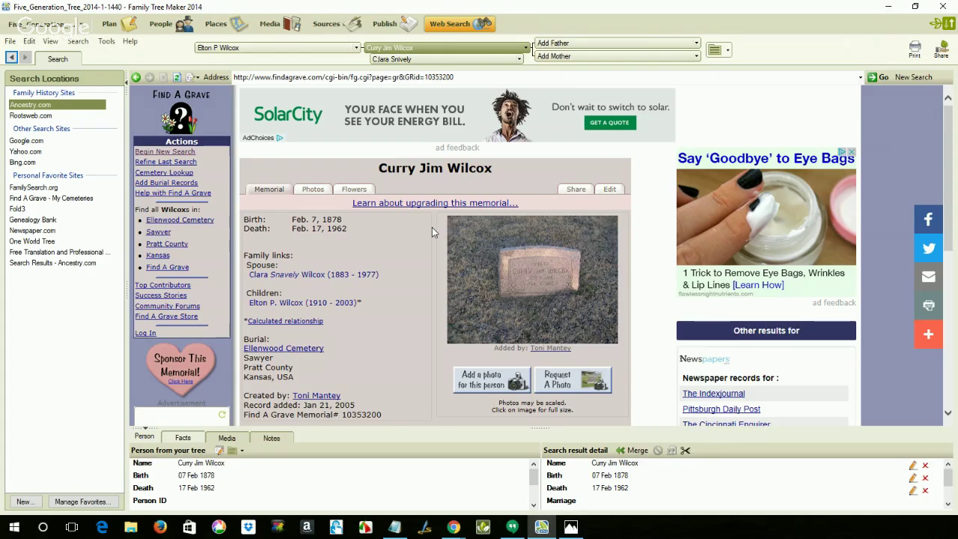
pyautogui.scroll(-1, 432, 226)
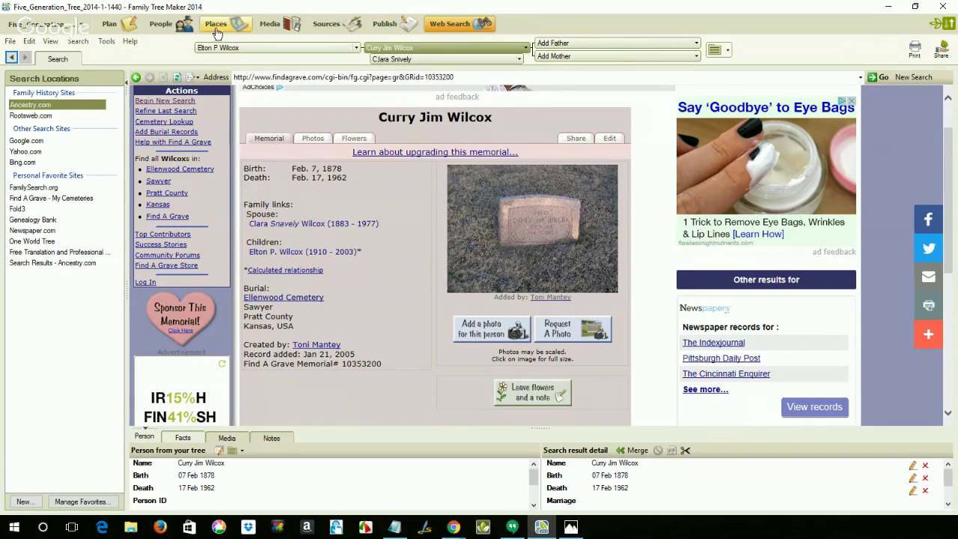
pyautogui.click(159, 27)
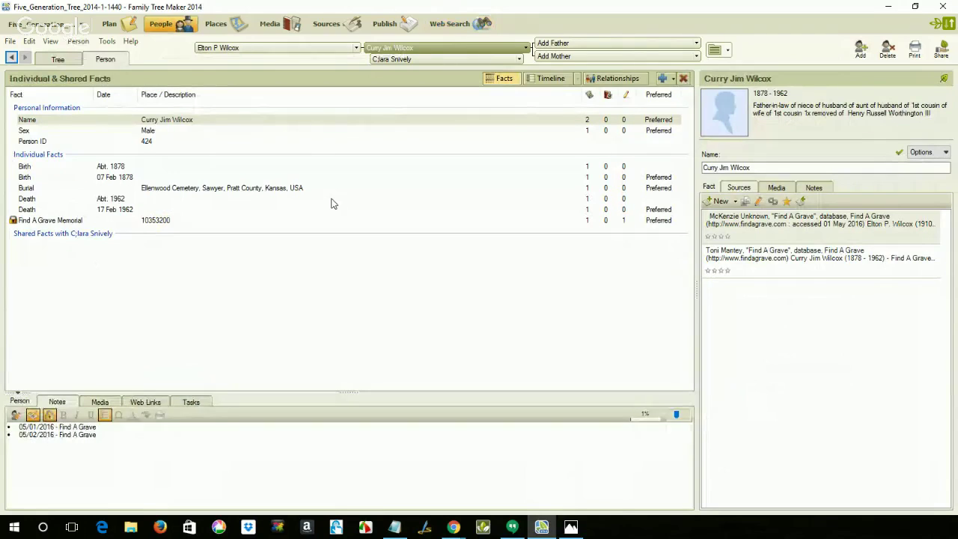
# Step: Compare the wife's two name facts with the spouse entry on the husband's Find A Grave memorial page
pyautogui.click(416, 59)
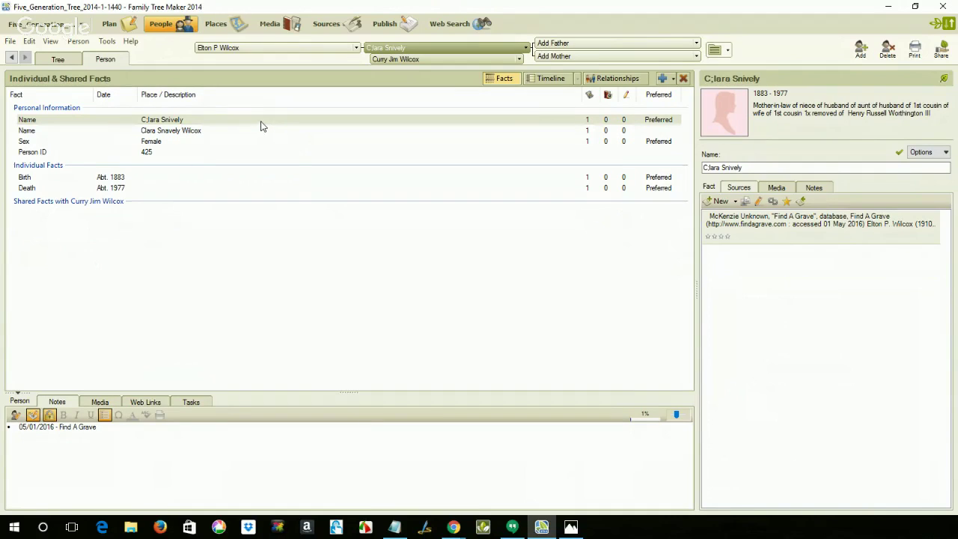
pyautogui.click(204, 133)
pyautogui.click(455, 25)
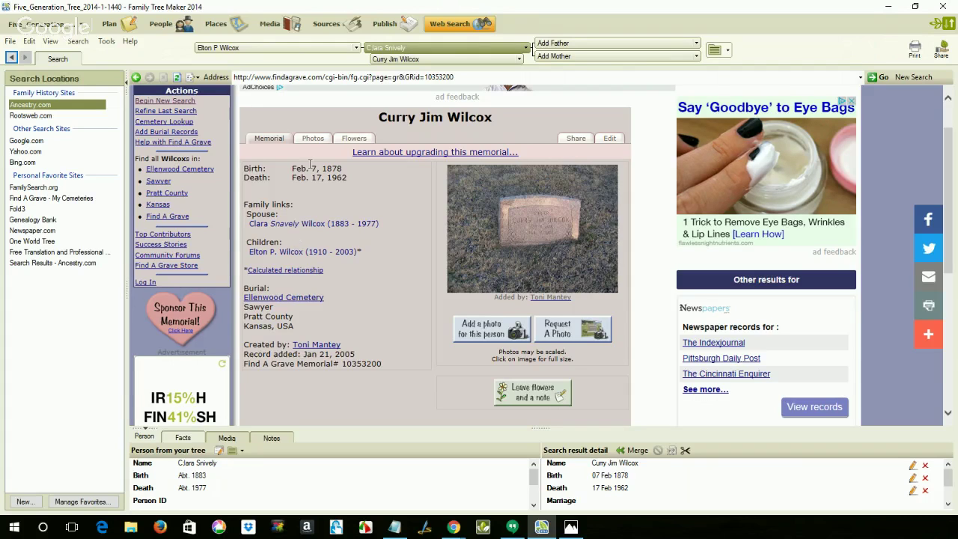
pyautogui.click(183, 31)
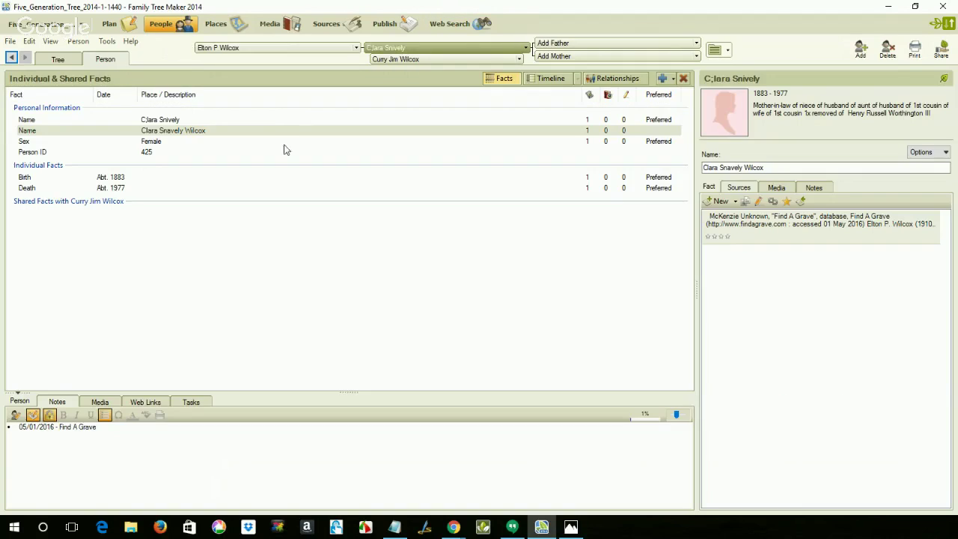
pyautogui.click(273, 130)
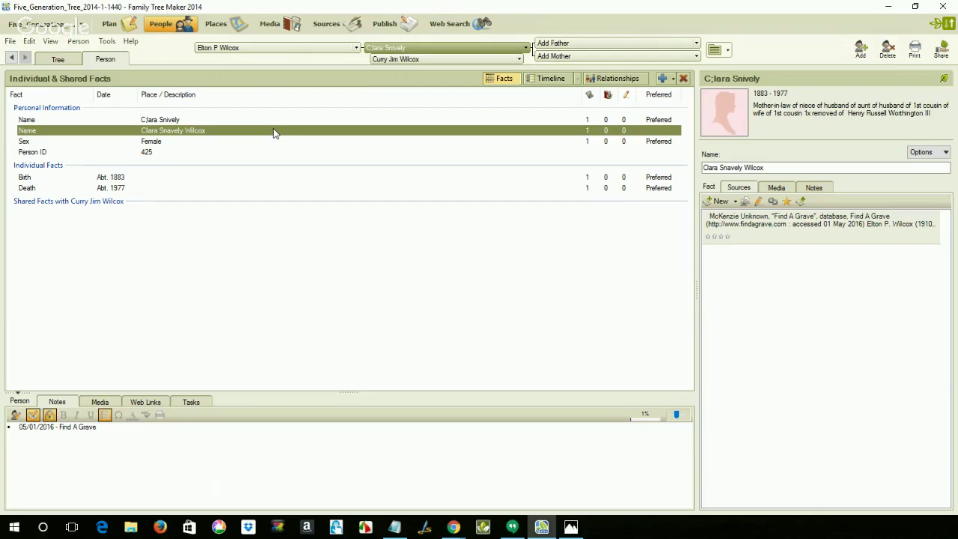
# Step: Copy the source citation from the husband's Find A Grave Memorial fact and paste it as a link on the wife's alternate Name fact
pyautogui.click(418, 62)
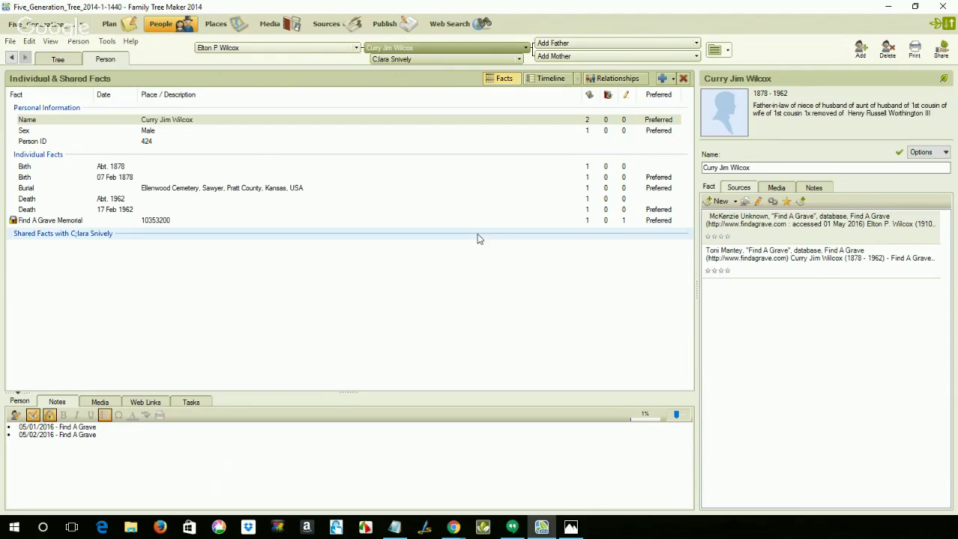
pyautogui.click(632, 221)
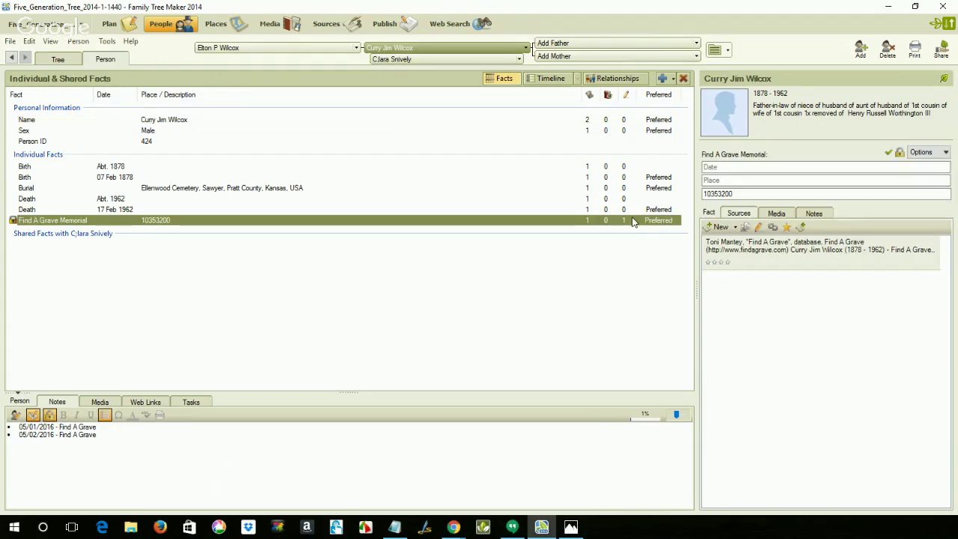
pyautogui.click(752, 252)
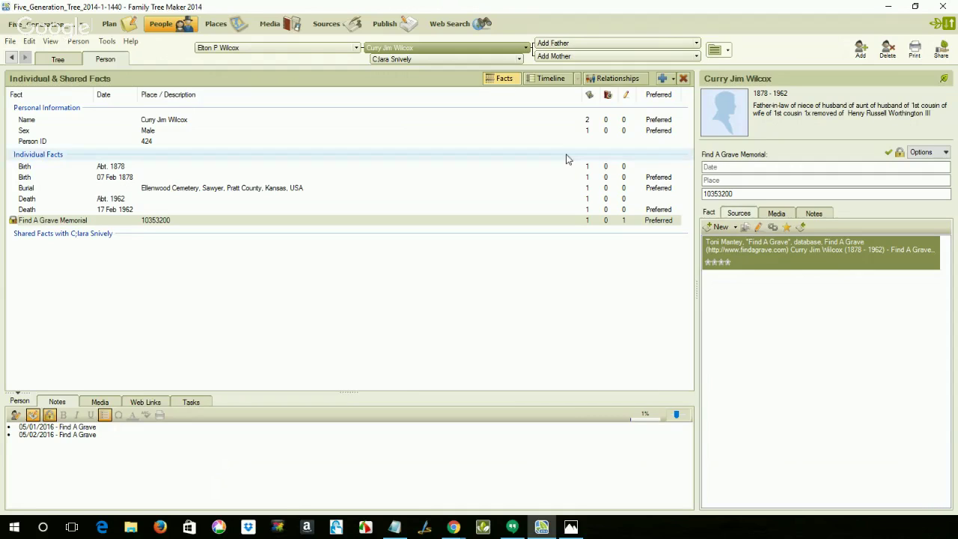
pyautogui.click(434, 61)
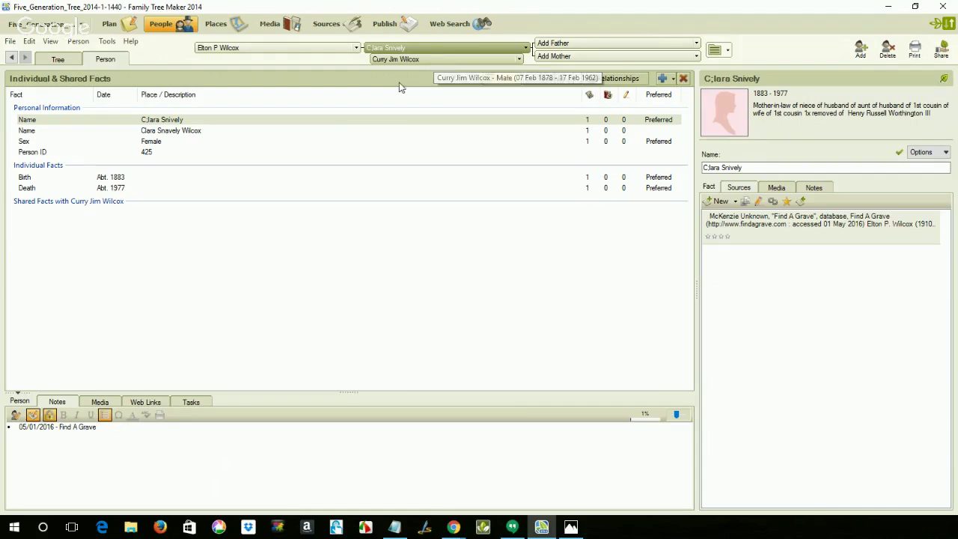
pyautogui.click(199, 133)
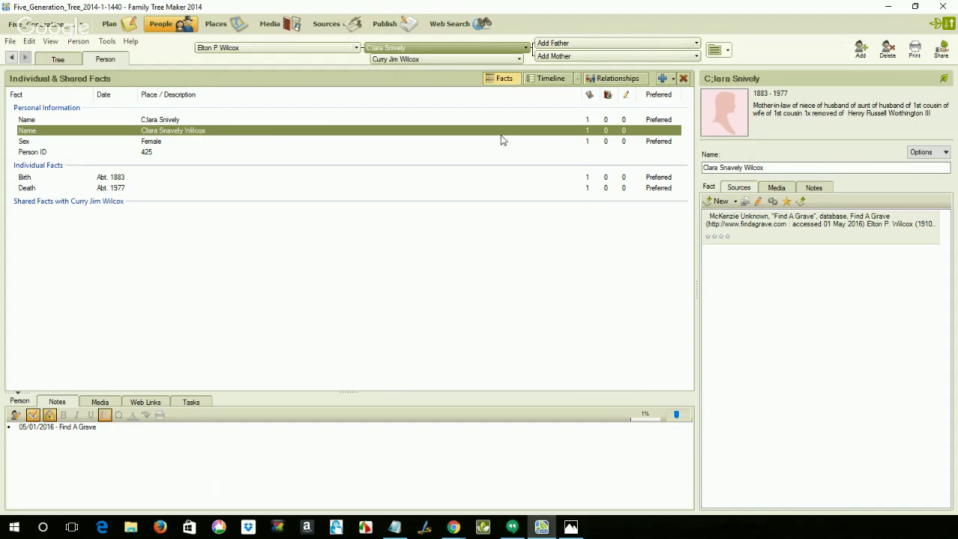
pyautogui.click(735, 205)
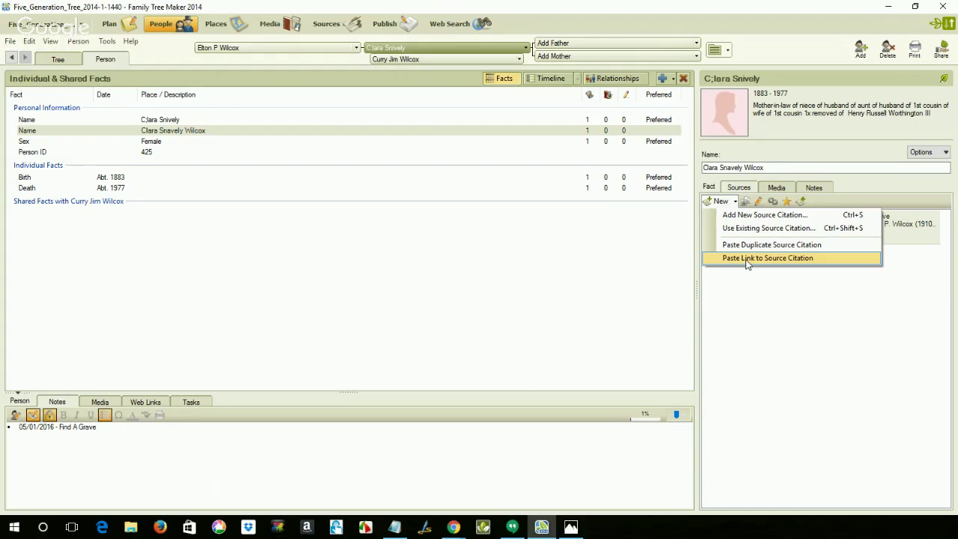
pyautogui.click(767, 258)
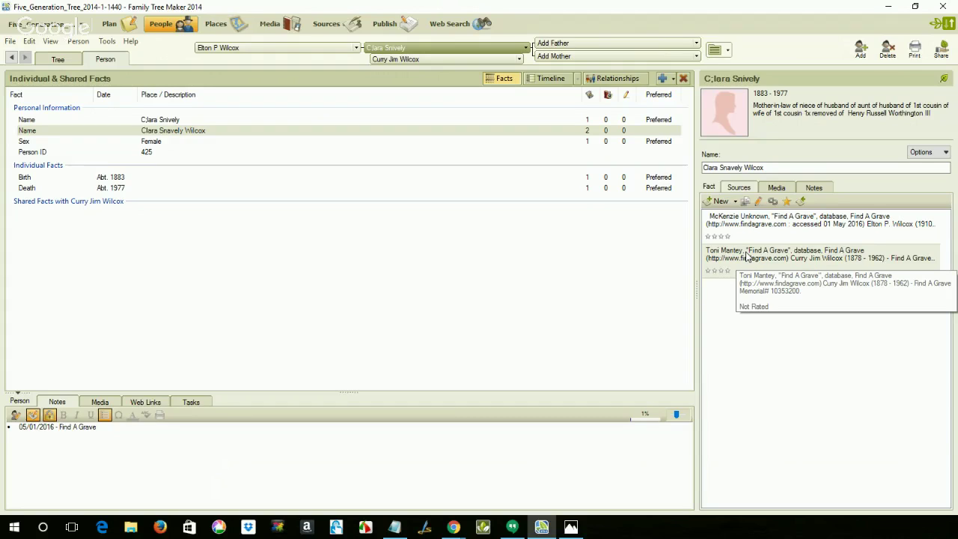
# Step: Add the line "05/02/2016 - Find A Grave" below the existing entry in the wife's person notes
pyautogui.click(110, 429)
pyautogui.press('Return')
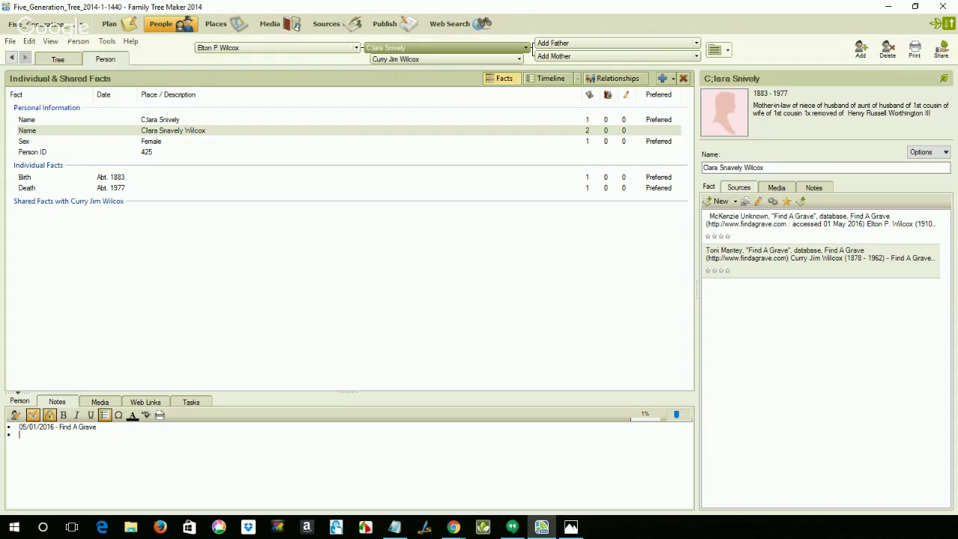
pyautogui.hotkey('ctrl', 'v')
# Step: Check the memorial page for the wife's dates and paste the citation link on her Birth and Death facts
pyautogui.click(456, 33)
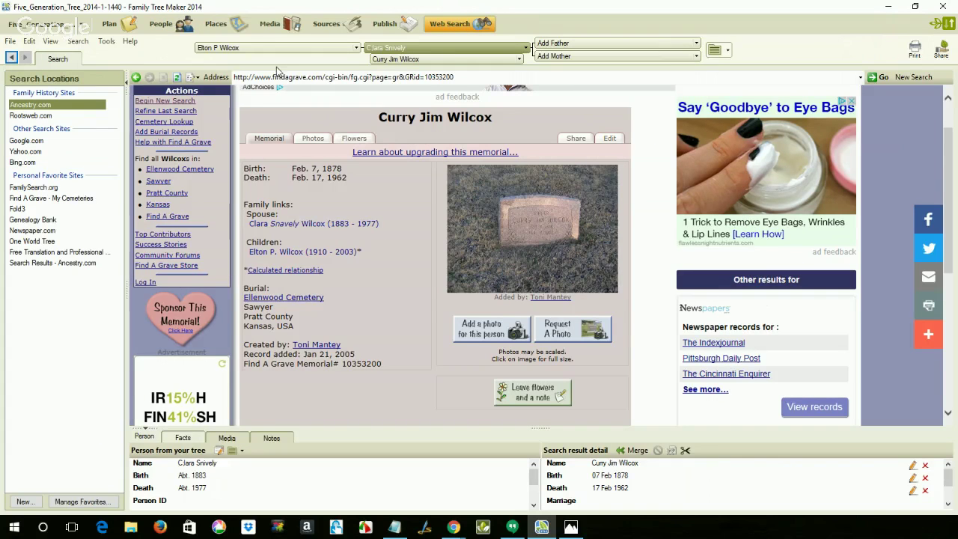
pyautogui.click(186, 29)
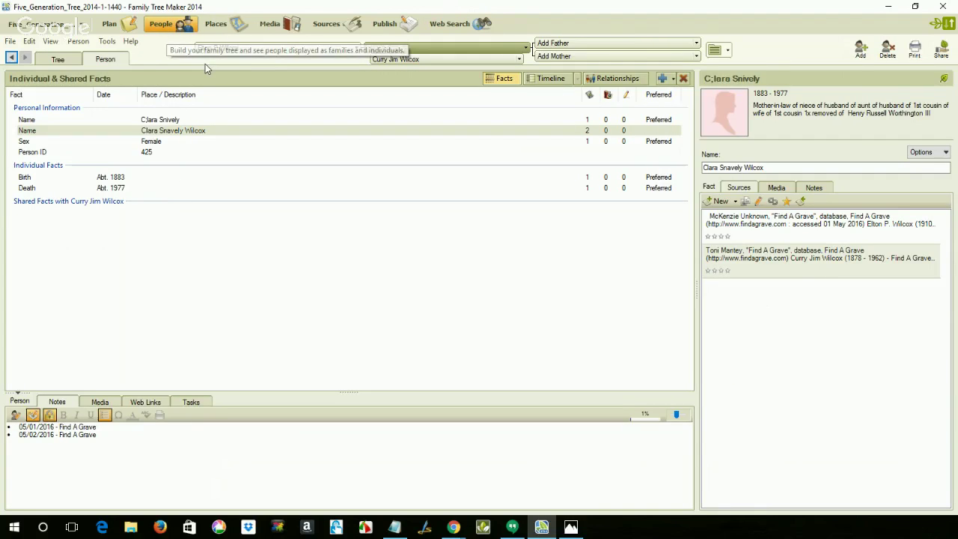
pyautogui.click(180, 178)
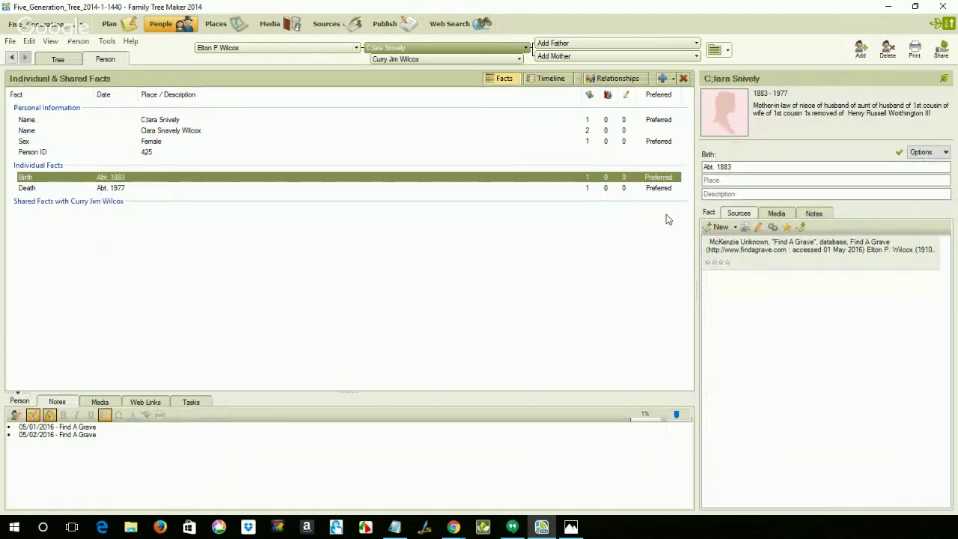
pyautogui.click(735, 227)
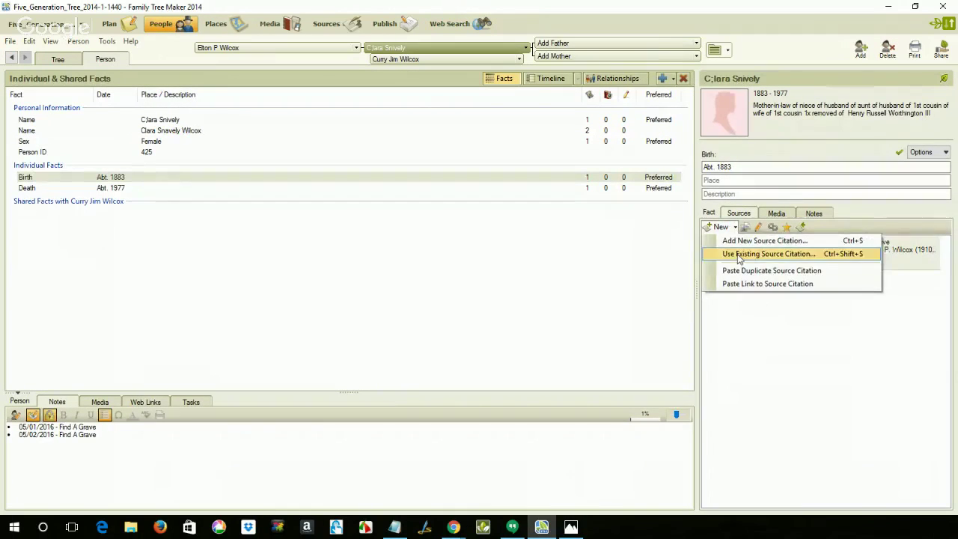
pyautogui.click(741, 284)
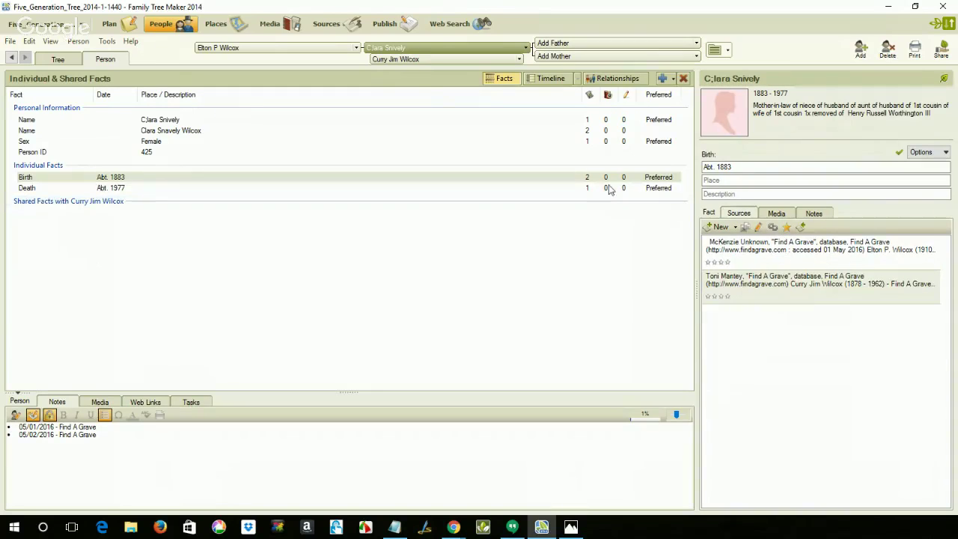
pyautogui.click(610, 189)
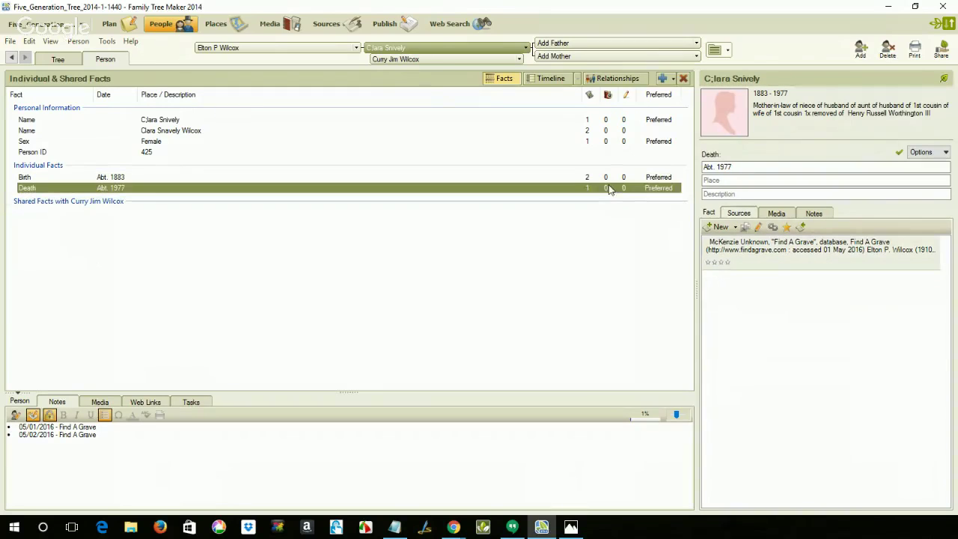
pyautogui.click(720, 227)
pyautogui.click(741, 283)
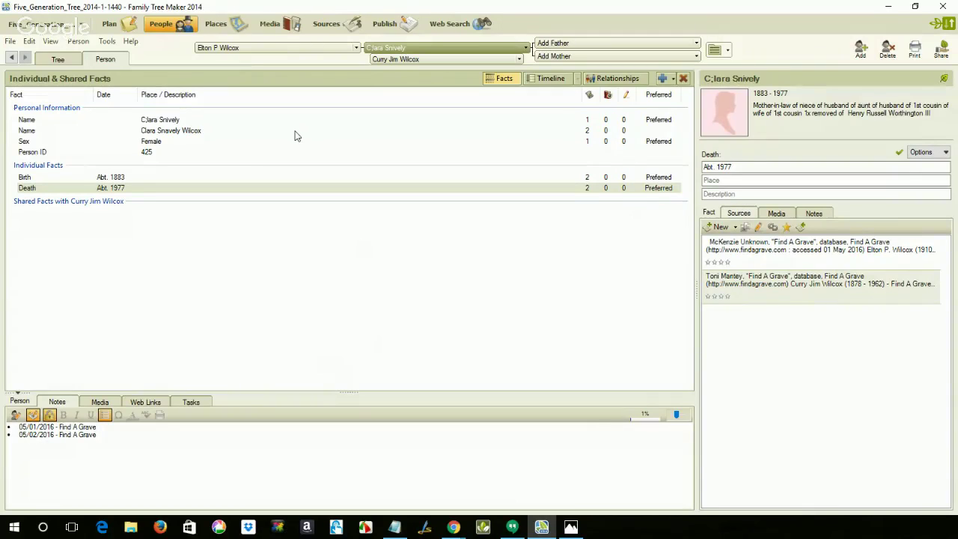
# Step: Check the child listed on the memorial page and paste the citation link on the son's Name fact
pyautogui.click(451, 23)
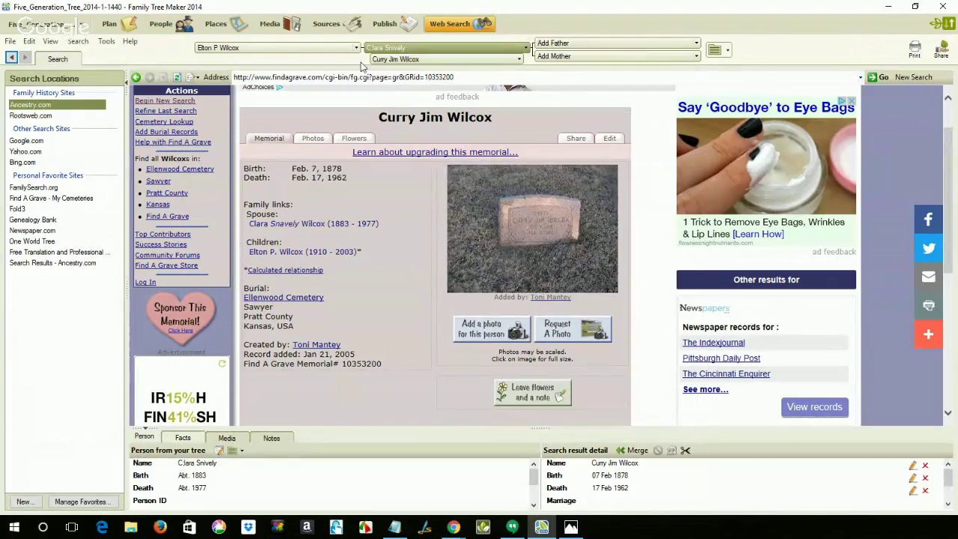
pyautogui.click(160, 24)
pyautogui.click(254, 47)
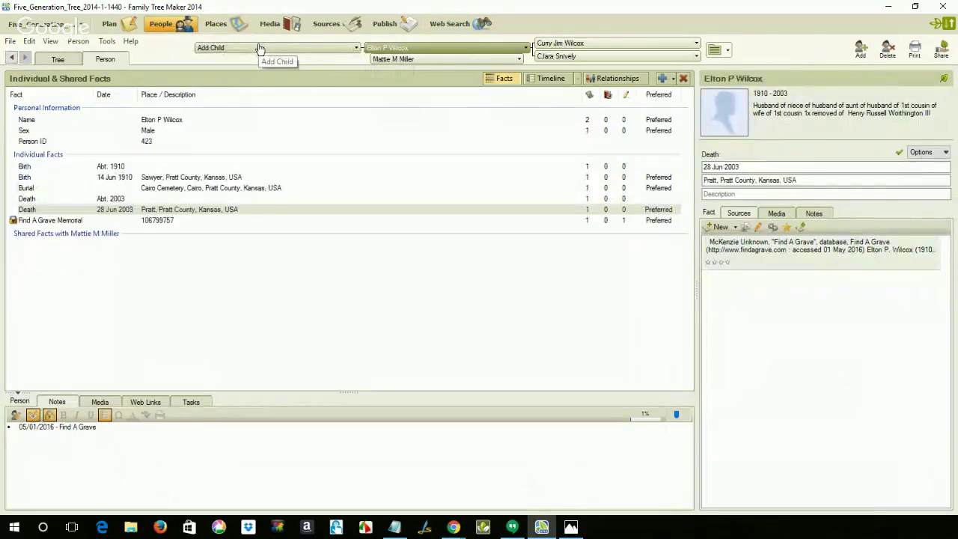
pyautogui.click(186, 120)
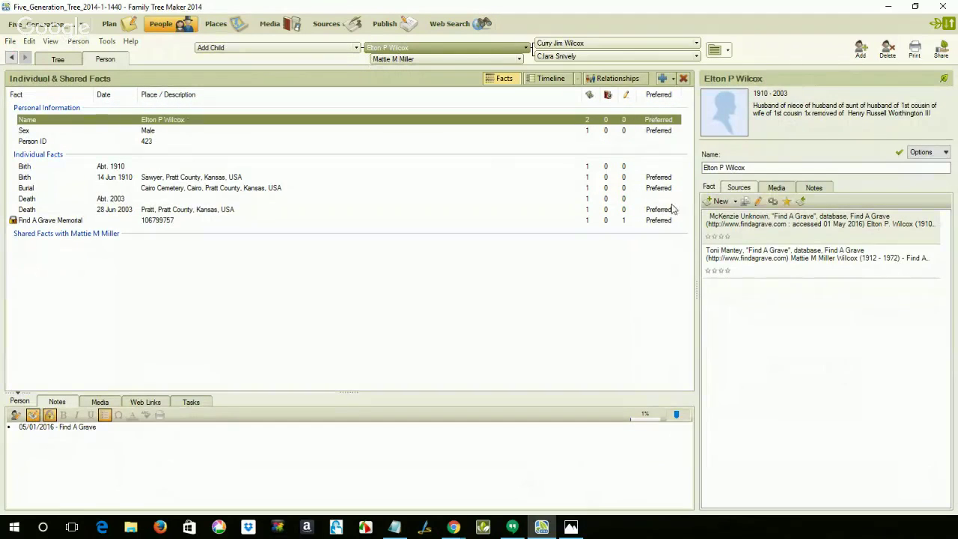
pyautogui.click(735, 204)
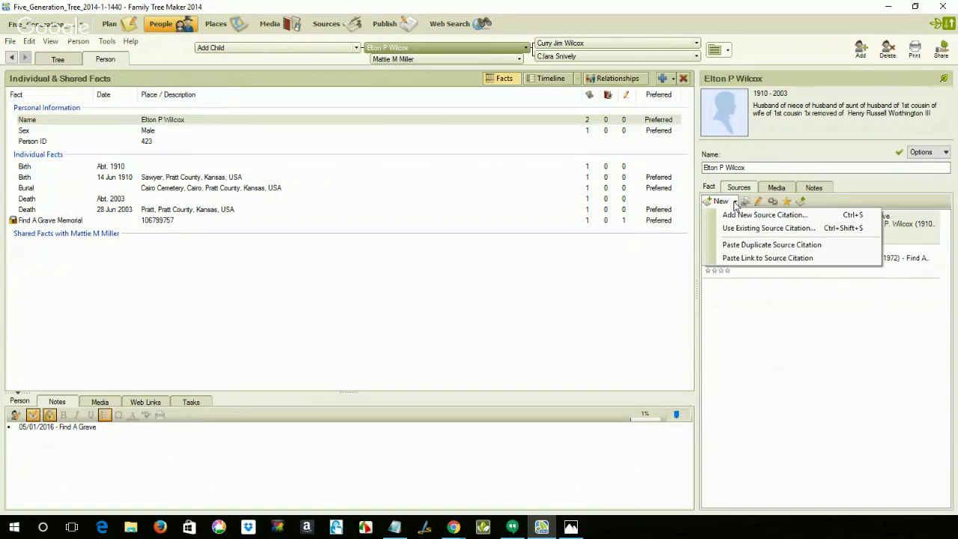
pyautogui.click(767, 258)
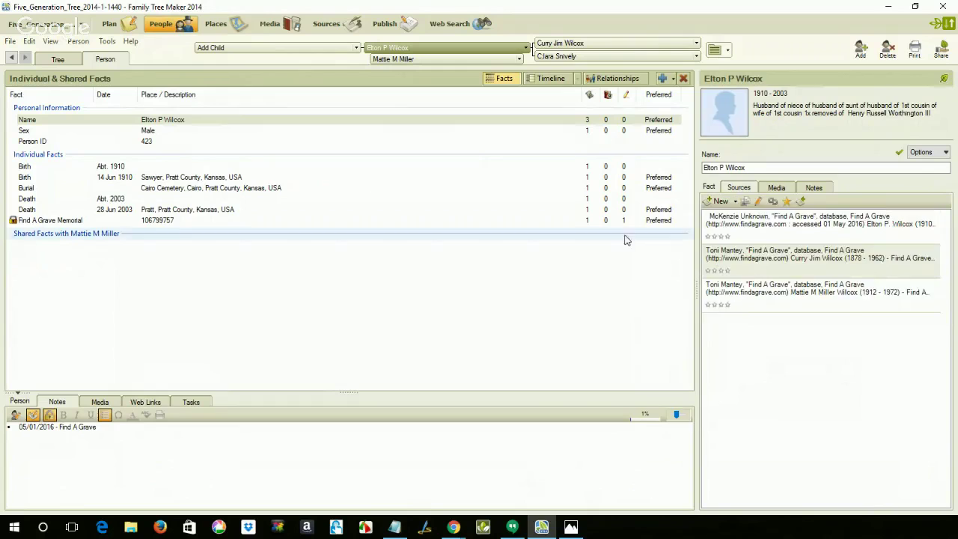
# Step: Paste the copied citation link on the son's approximate-date Birth and Death facts
pyautogui.click(288, 166)
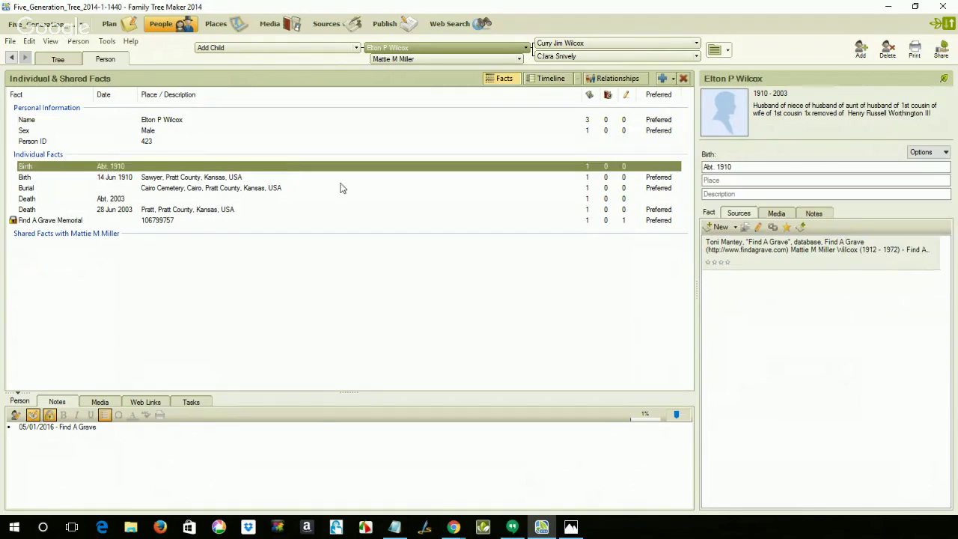
pyautogui.click(735, 226)
pyautogui.click(738, 285)
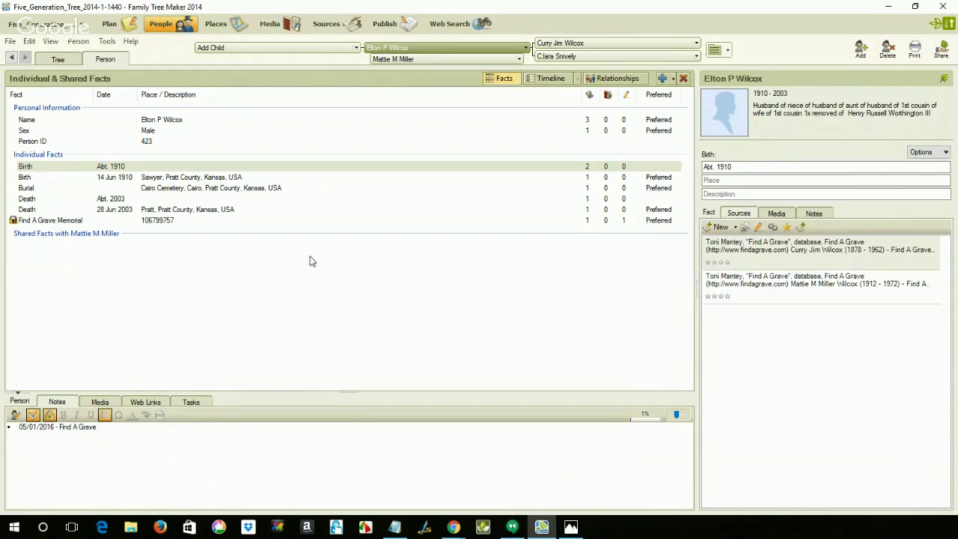
pyautogui.click(187, 199)
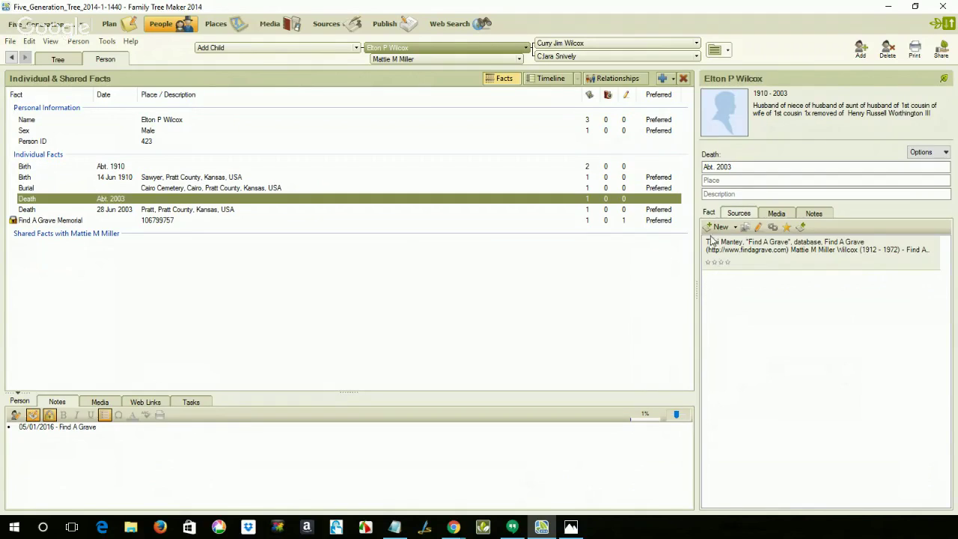
pyautogui.click(735, 226)
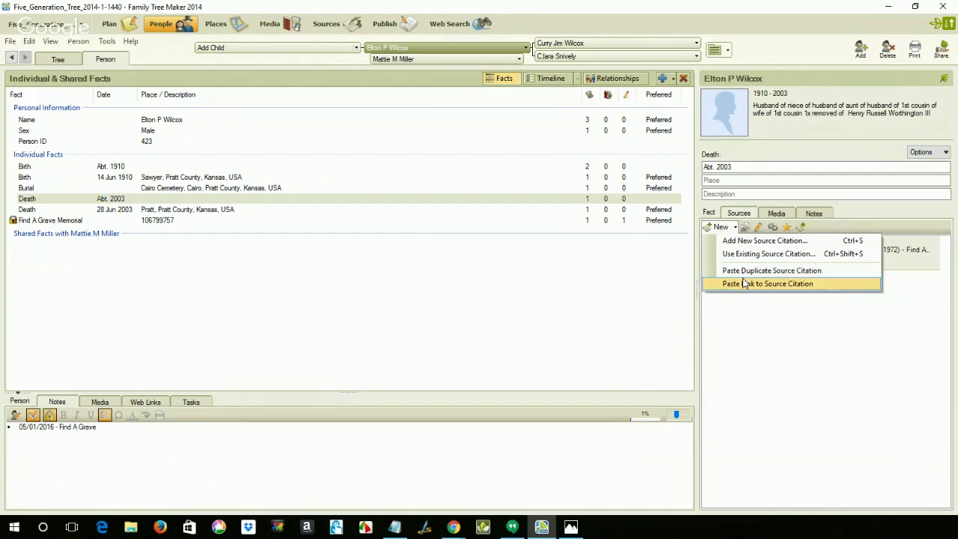
pyautogui.click(745, 283)
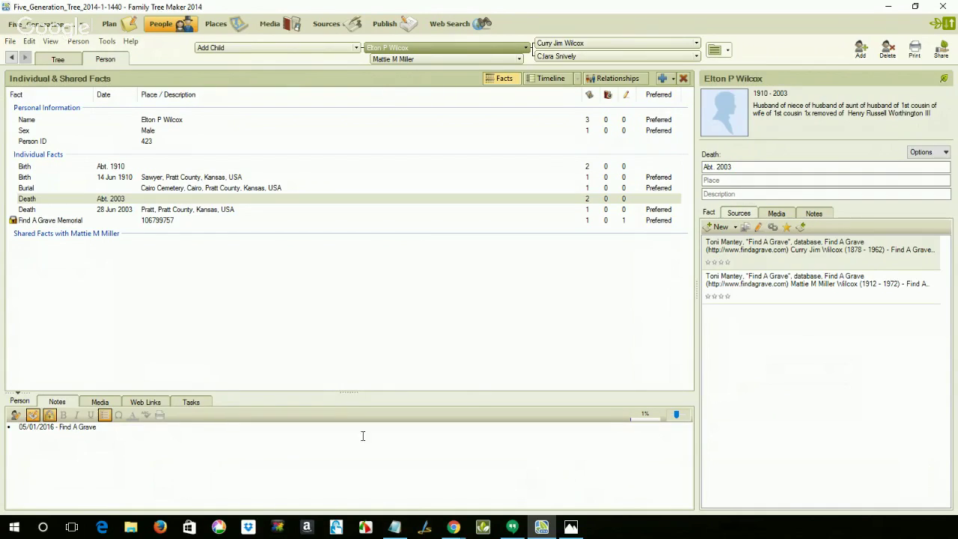
# Step: Record "05/02/2016 - Find A Grave" as a new line in the son's person notes
pyautogui.click(208, 439)
pyautogui.press('Return')
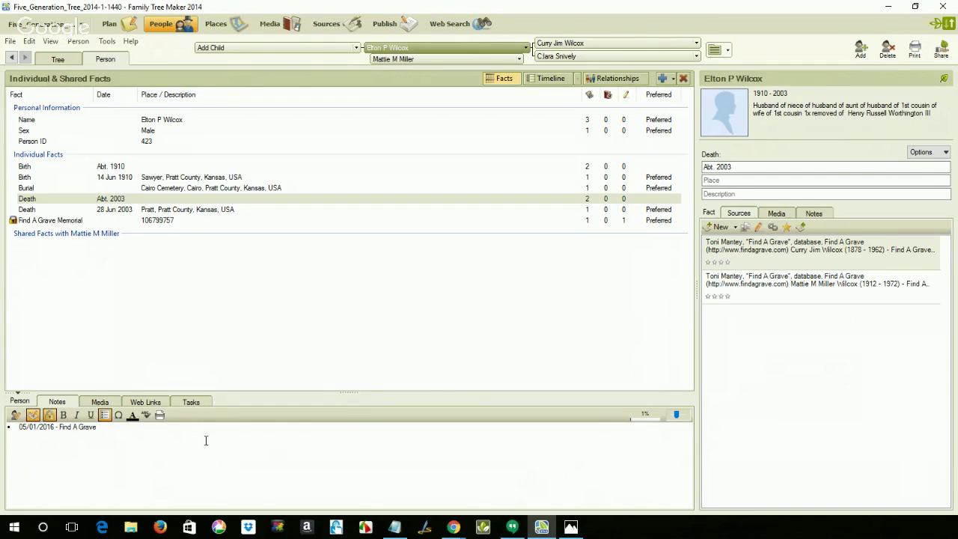
pyautogui.write('05/02/2016 - Find A Grave')
# Step: Review the memorial page and the facts linked to its source citation, and switch to the title image in Photos
pyautogui.click(448, 24)
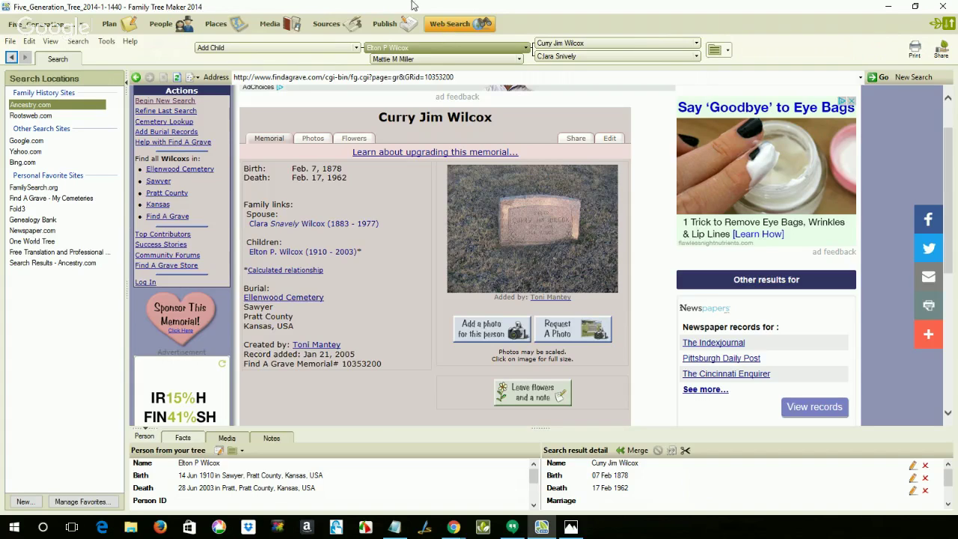
pyautogui.click(322, 28)
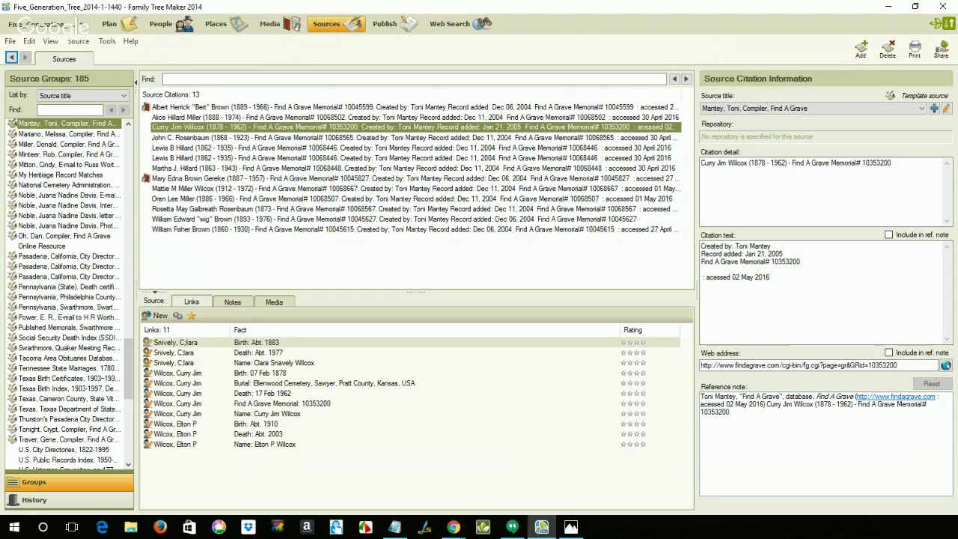
pyautogui.hotkey('alt', 'Tab')
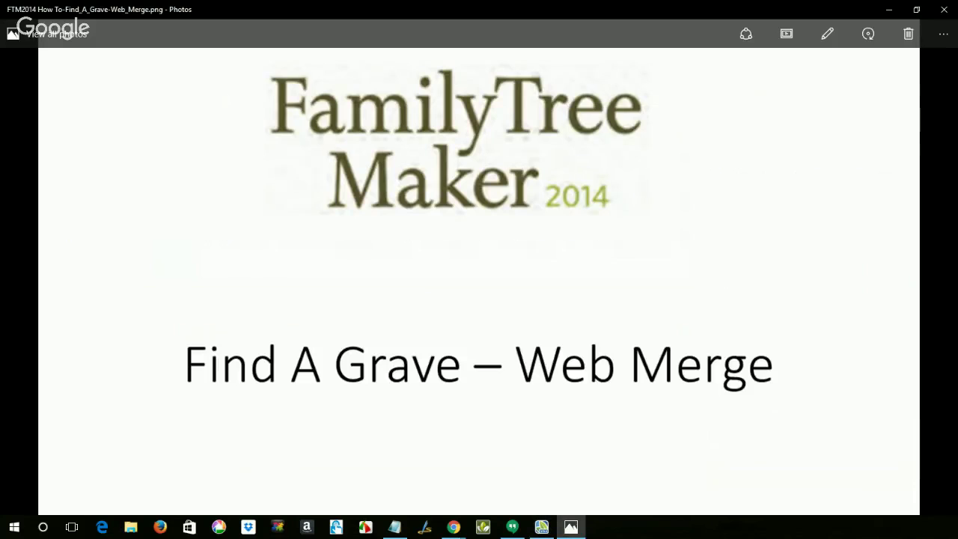